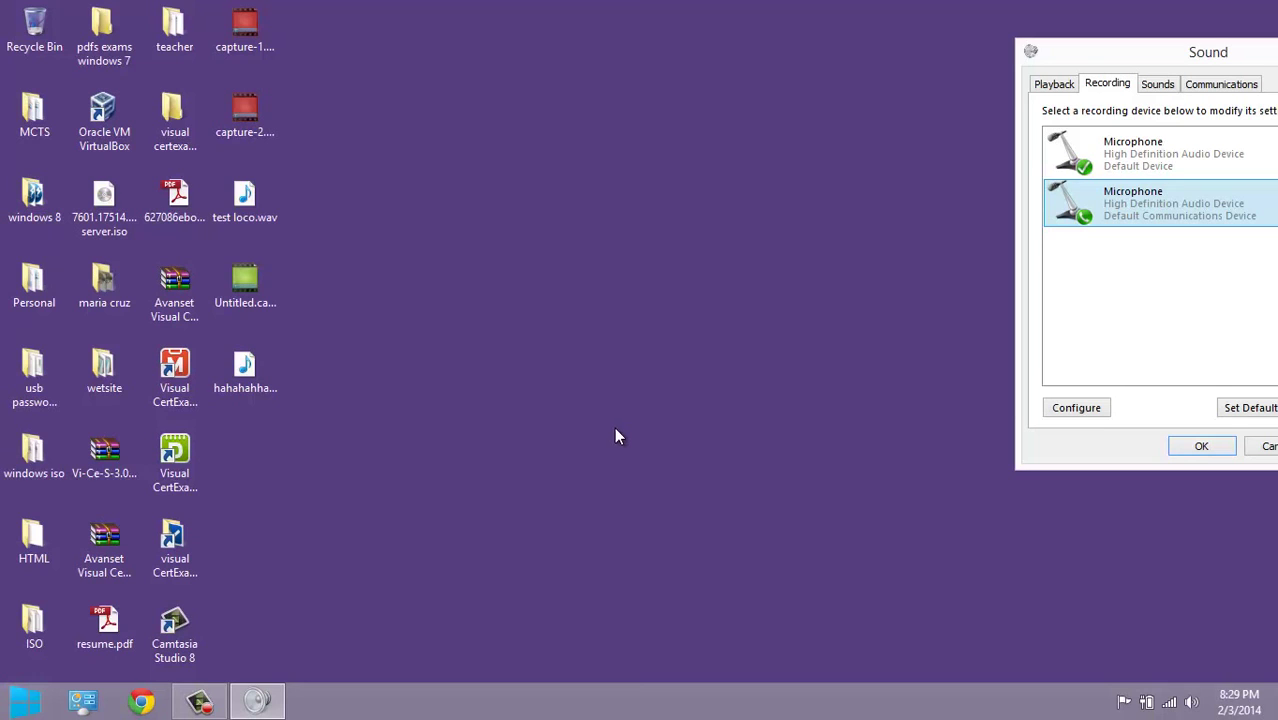
# - Open Chrome and load the router's administration page at 192.168.1.1
pyautogui.click(143, 703)
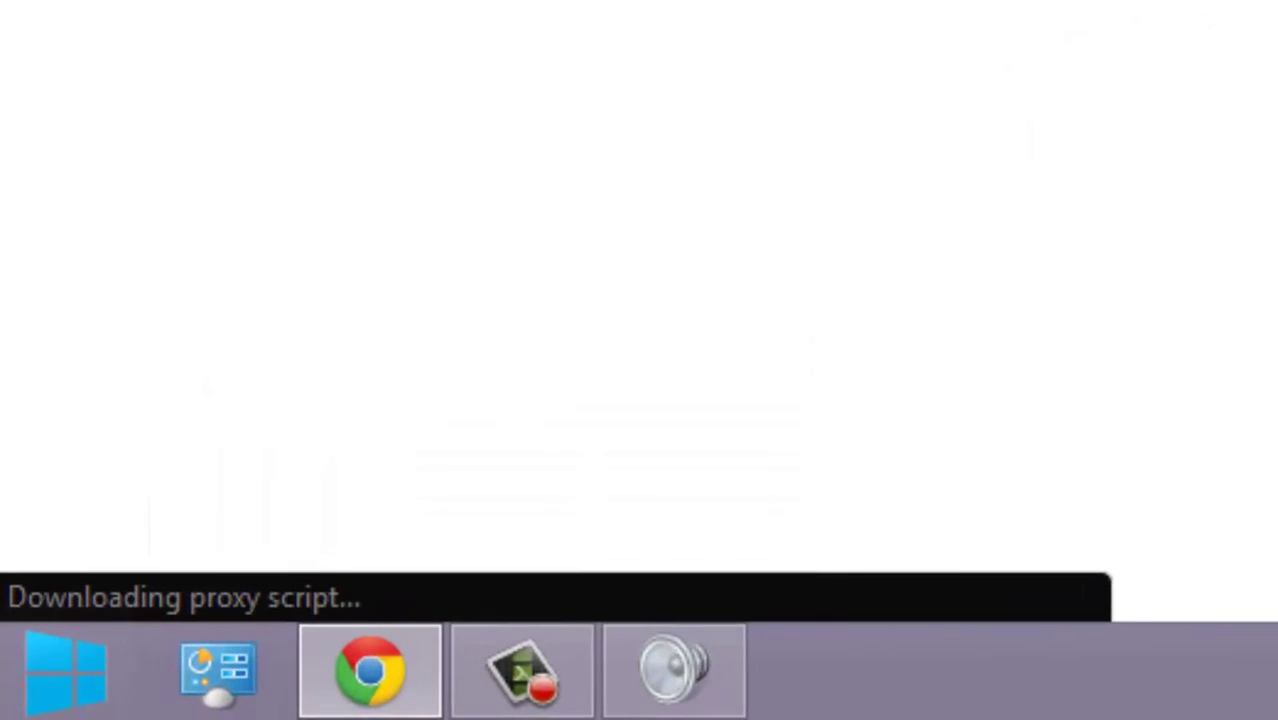
pyautogui.click(334, 54)
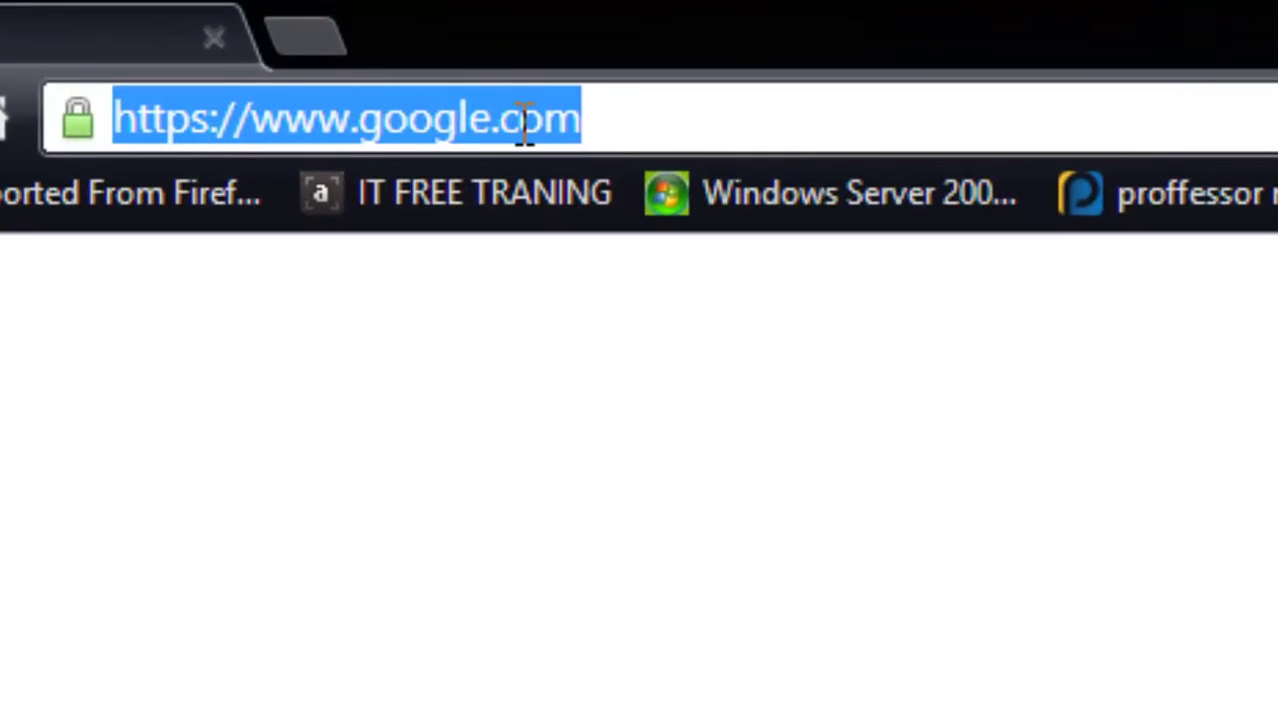
pyautogui.write('192')
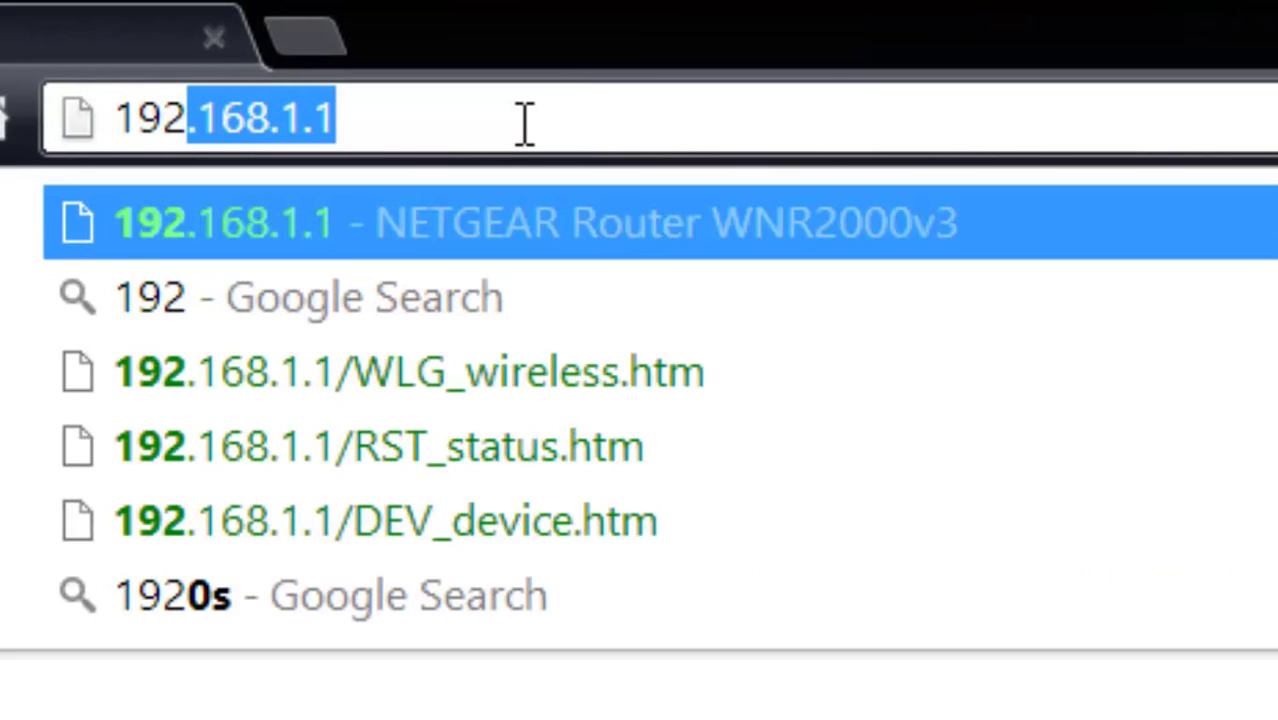
pyautogui.write('.168')
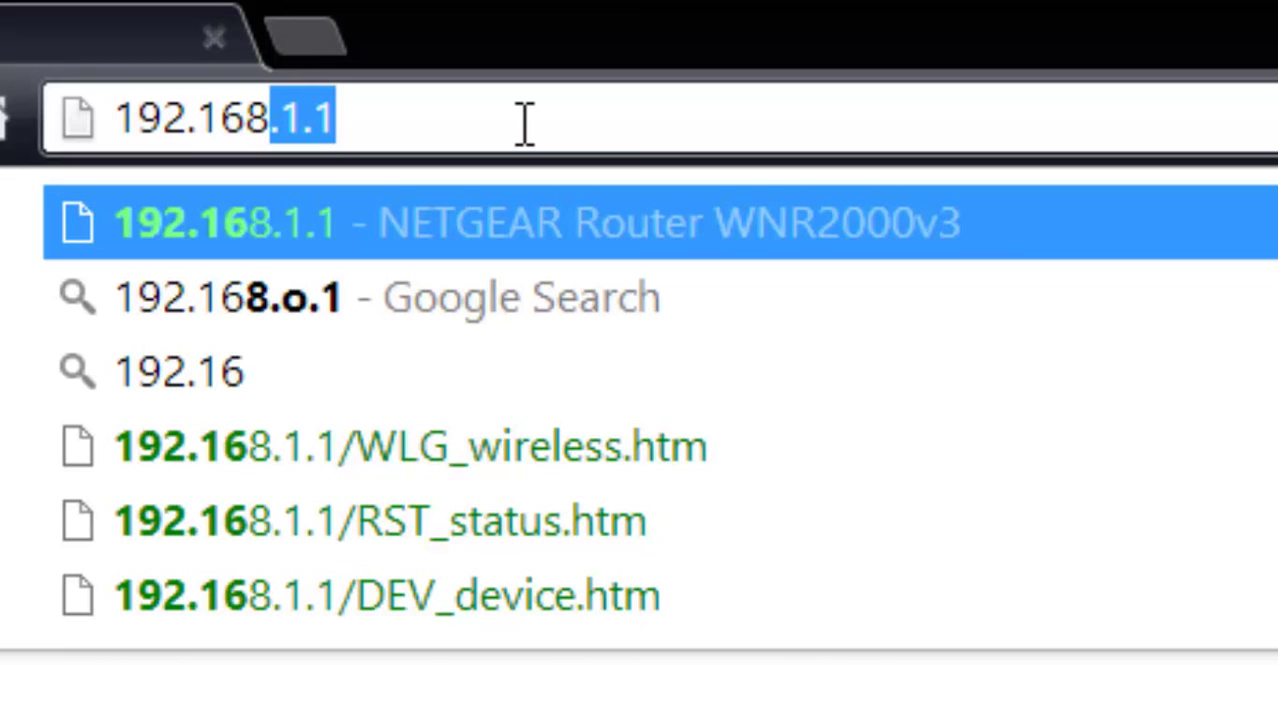
pyautogui.write('.1.1')
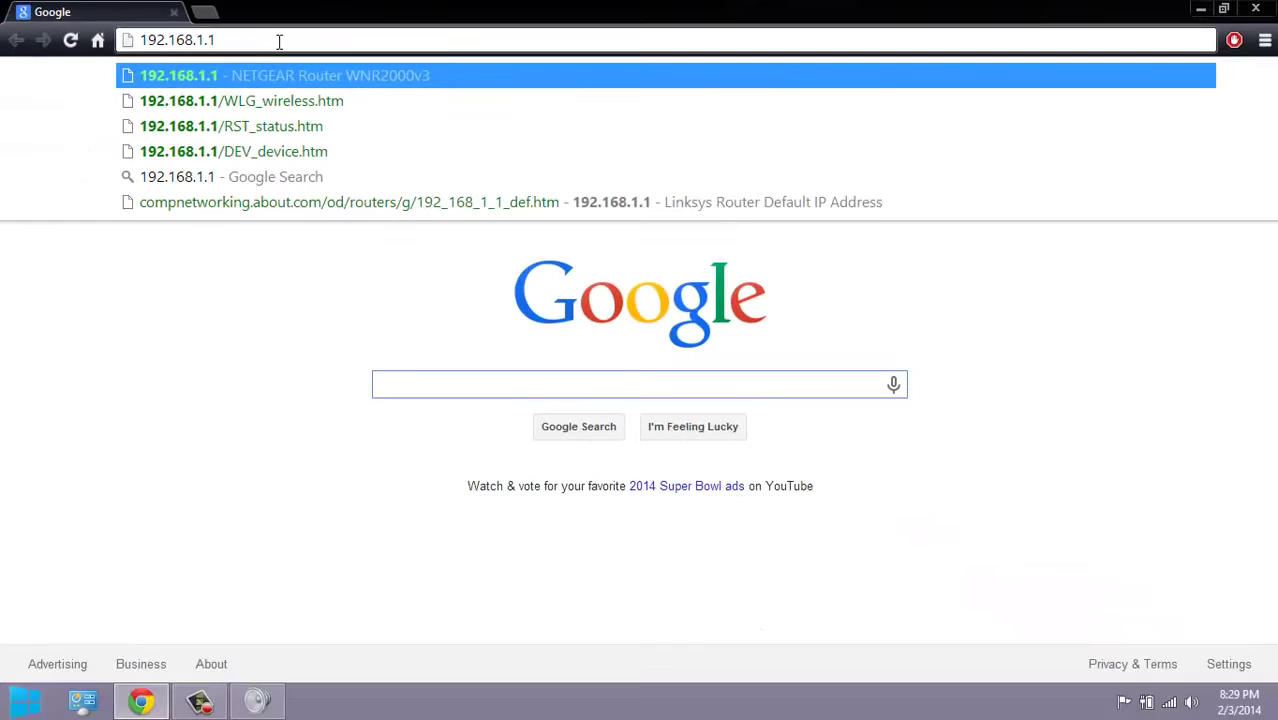
pyautogui.press('Return')
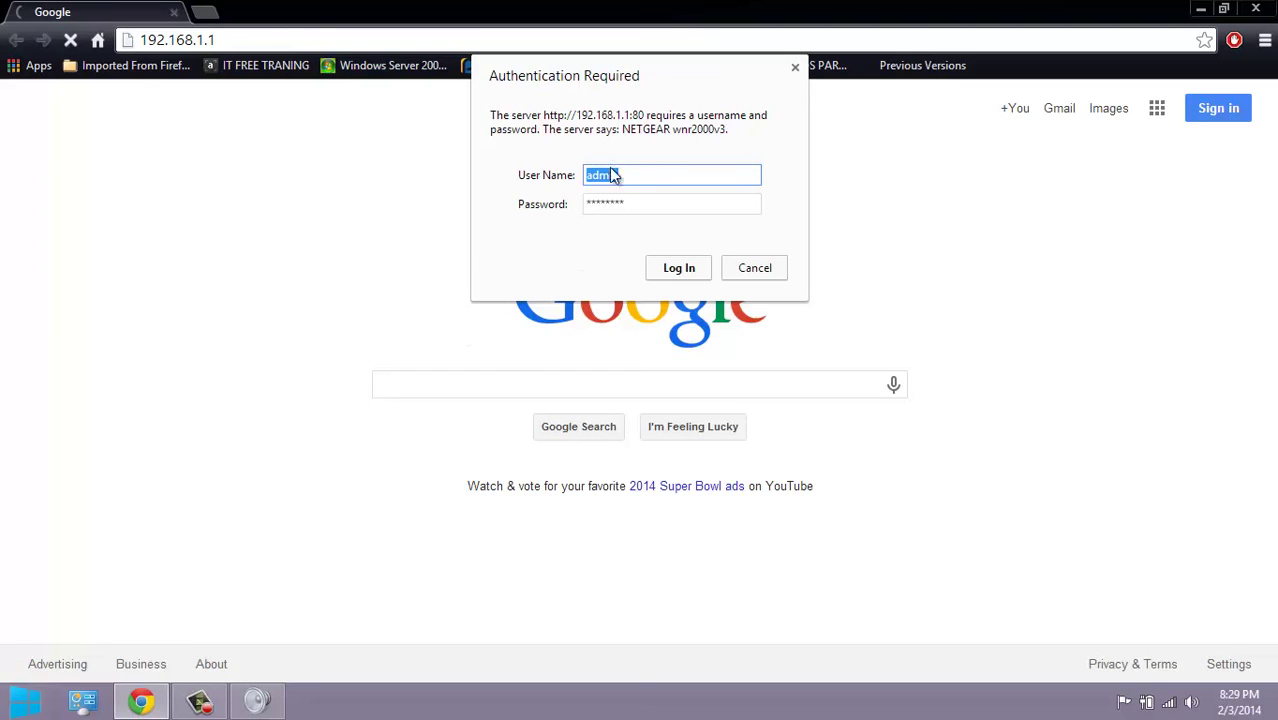
# - Log in to the NETGEAR router with the prefilled admin user name and saved password
pyautogui.press('Tab')
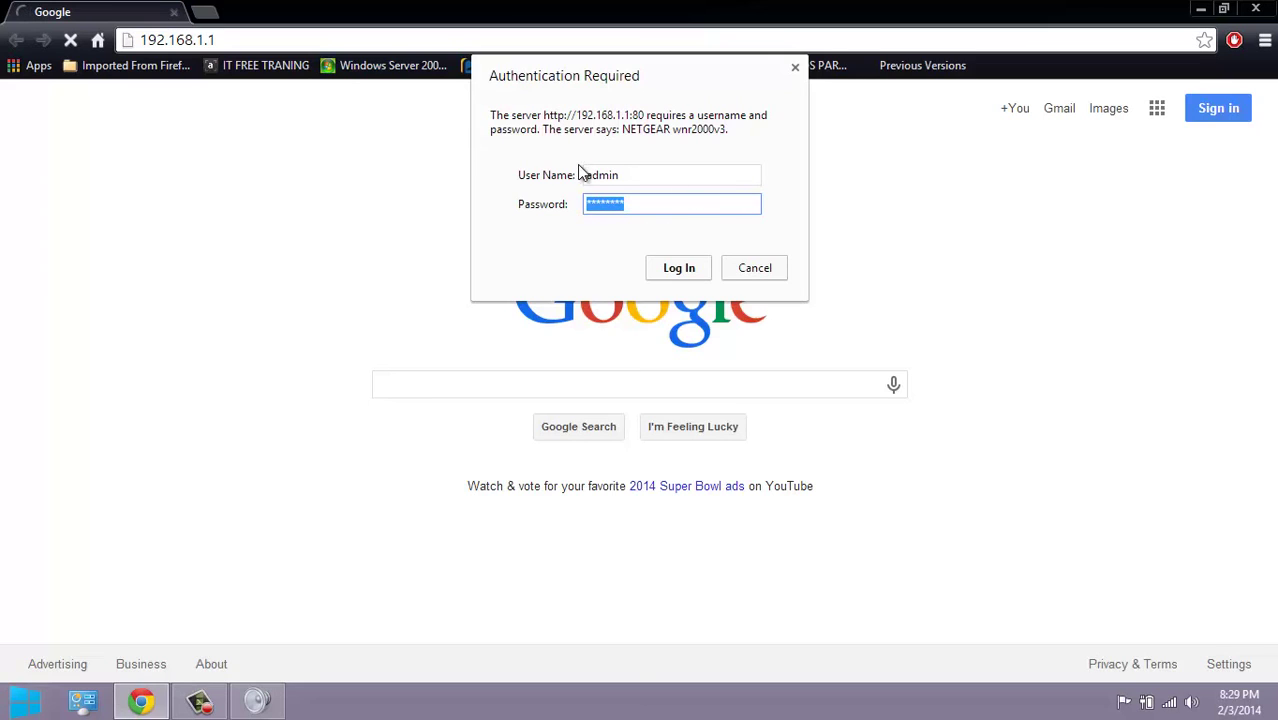
pyautogui.moveTo(660, 170); pyautogui.dragTo(571, 177)
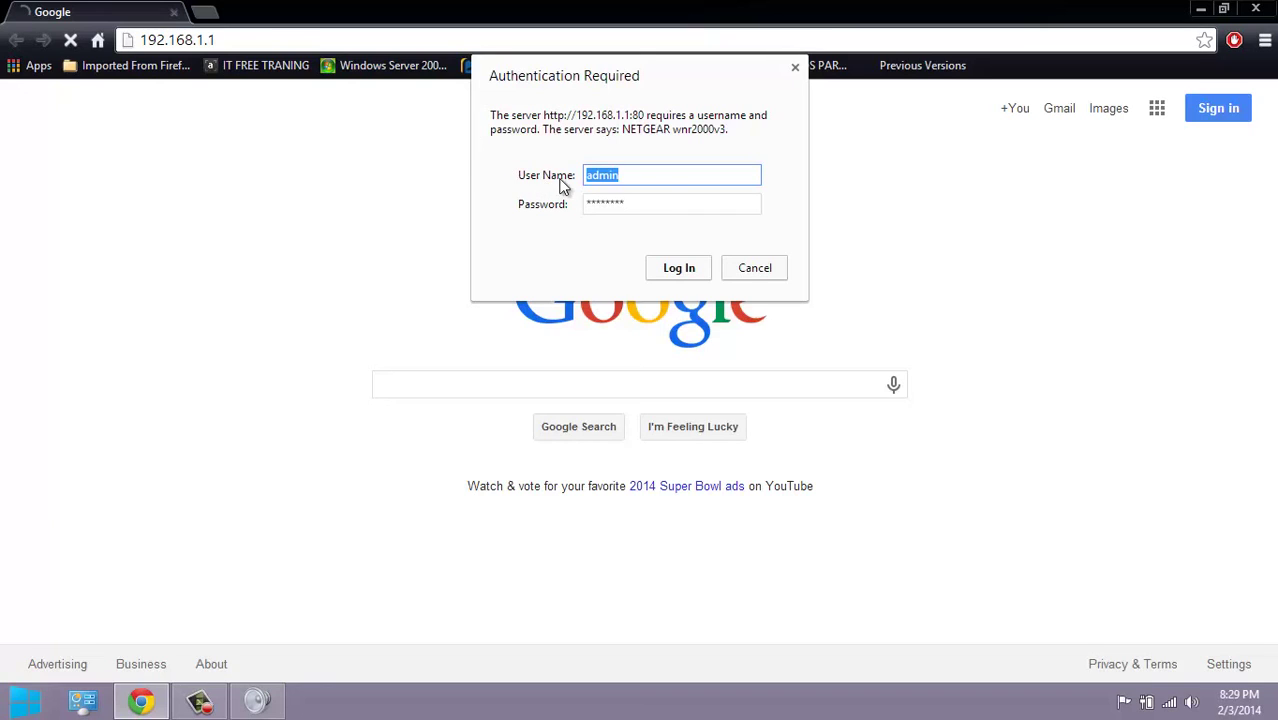
pyautogui.click(641, 209)
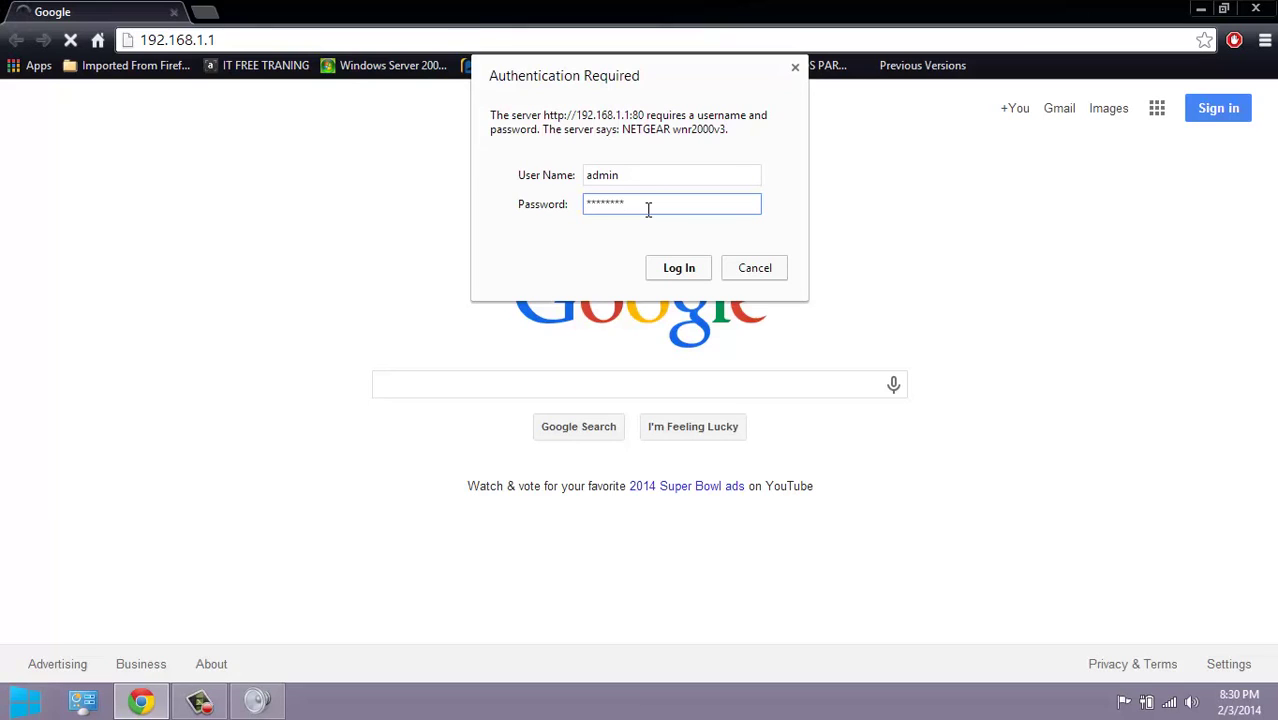
pyautogui.click(672, 270)
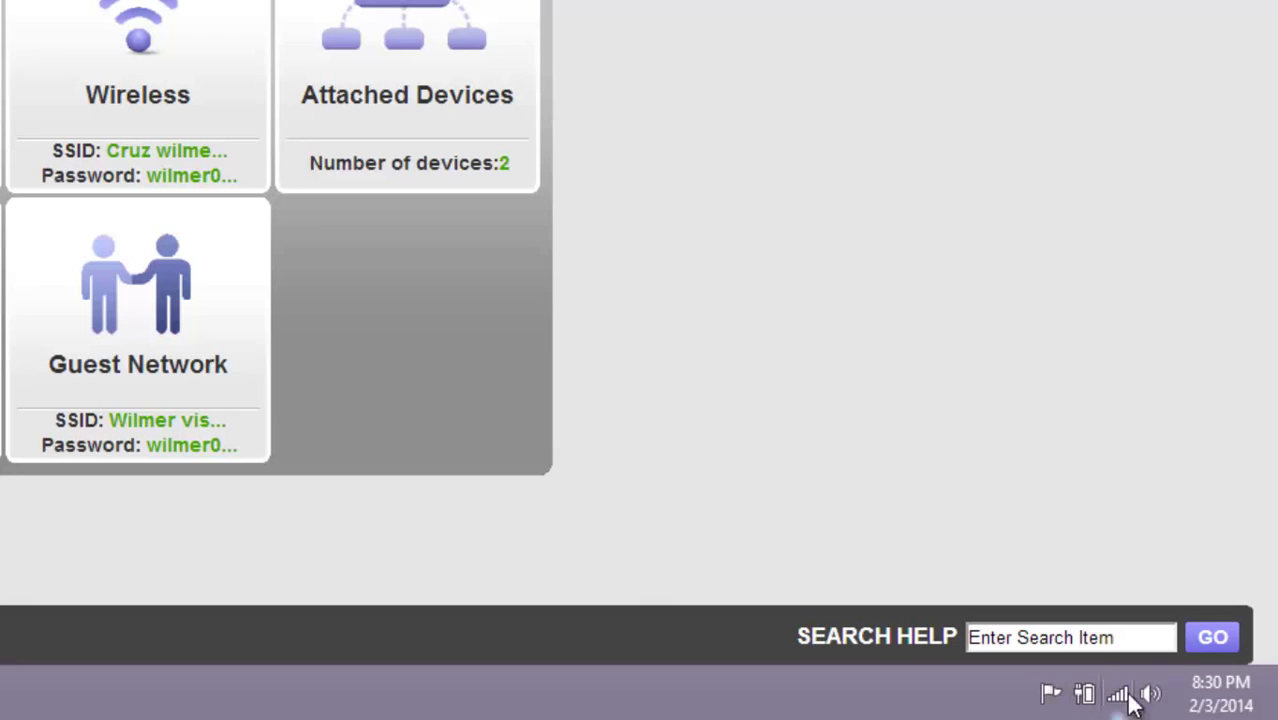
# - View the computer's available Wi-Fi networks and open the router's Attached Devices page
pyautogui.click(1122, 694)
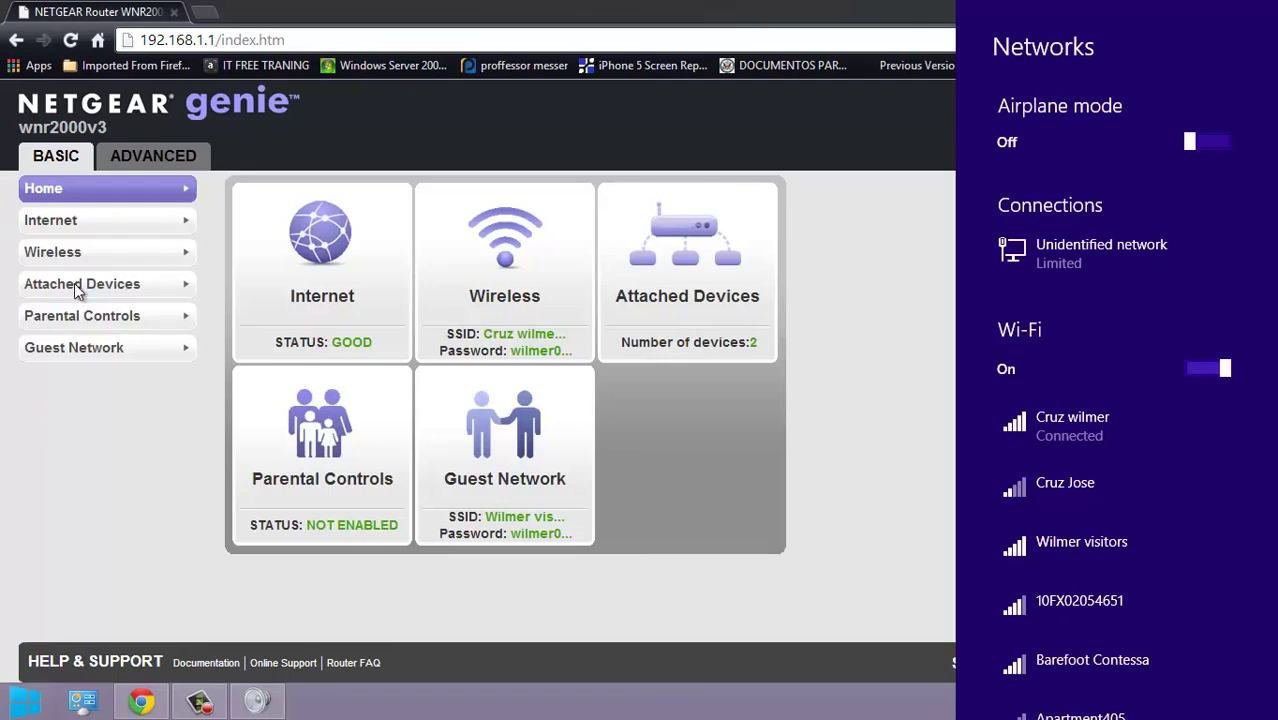
pyautogui.click(75, 285)
pyautogui.click(75, 285)
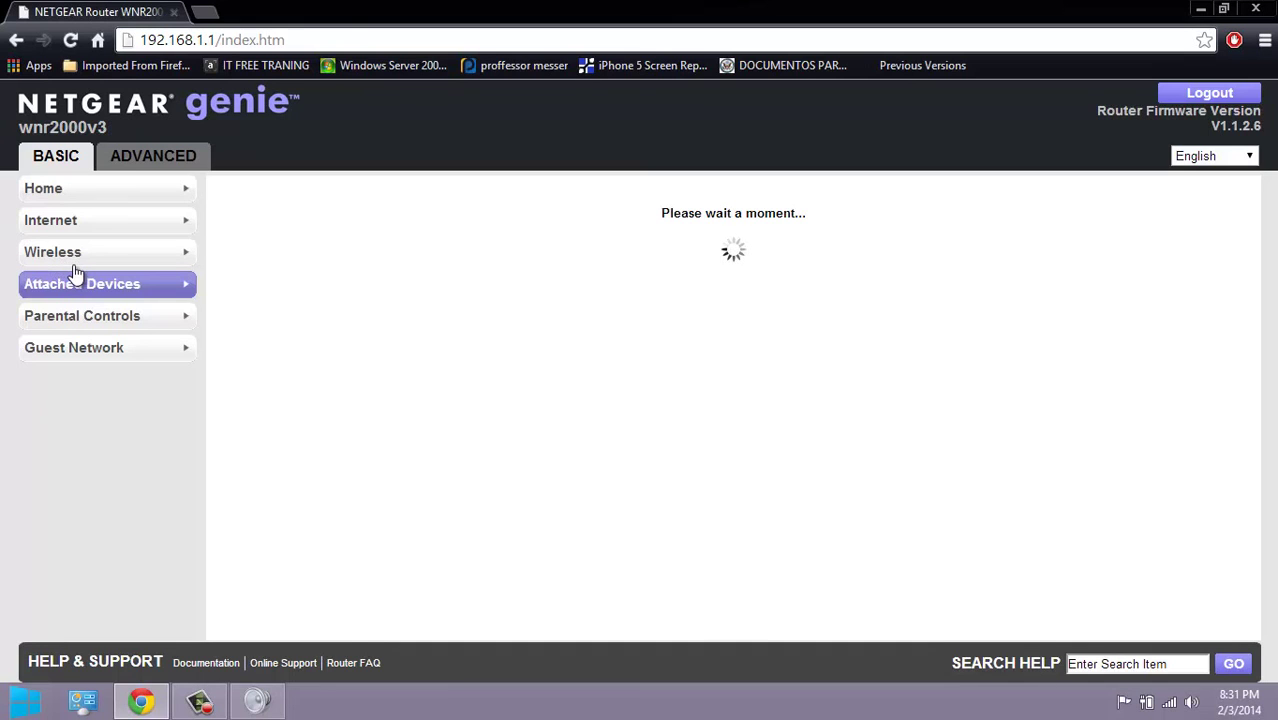
pyautogui.click(131, 286)
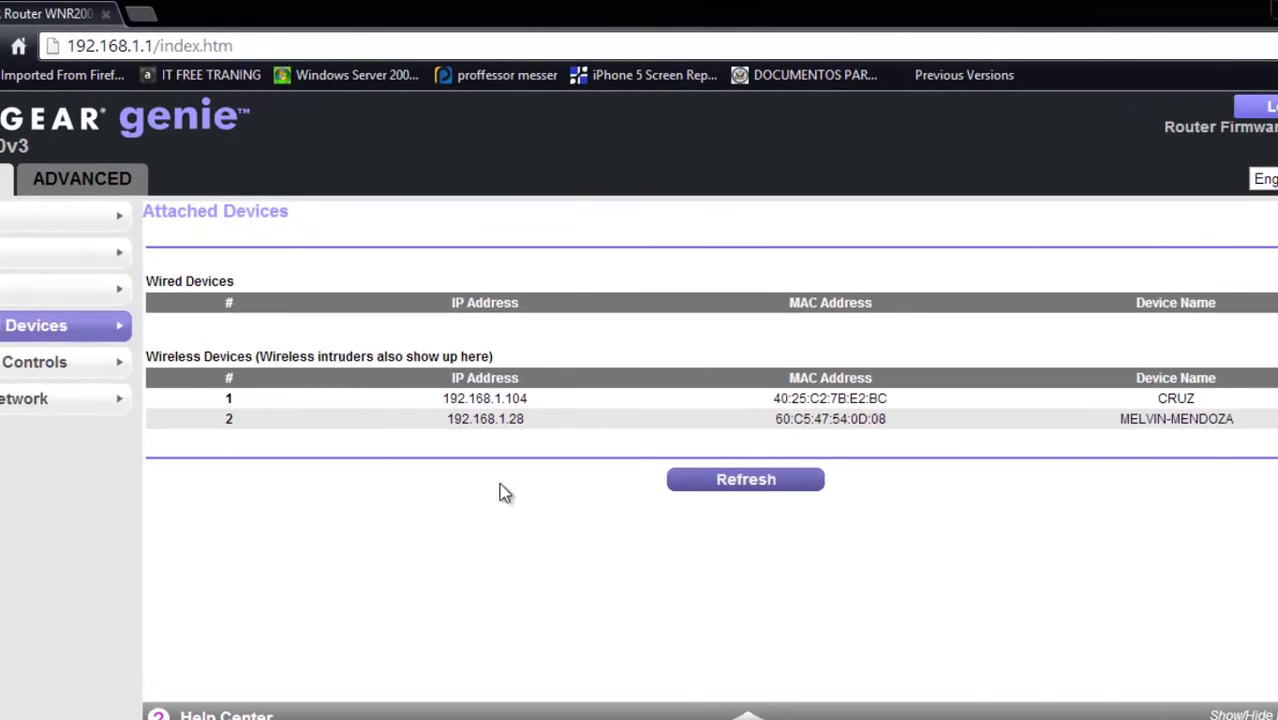
# - Examine the IP address, MAC address and device name of each attached wireless device, and refresh the list
pyautogui.moveTo(448, 400); pyautogui.dragTo(1023, 415)
pyautogui.moveTo(952, 480); pyautogui.dragTo(1205, 458)
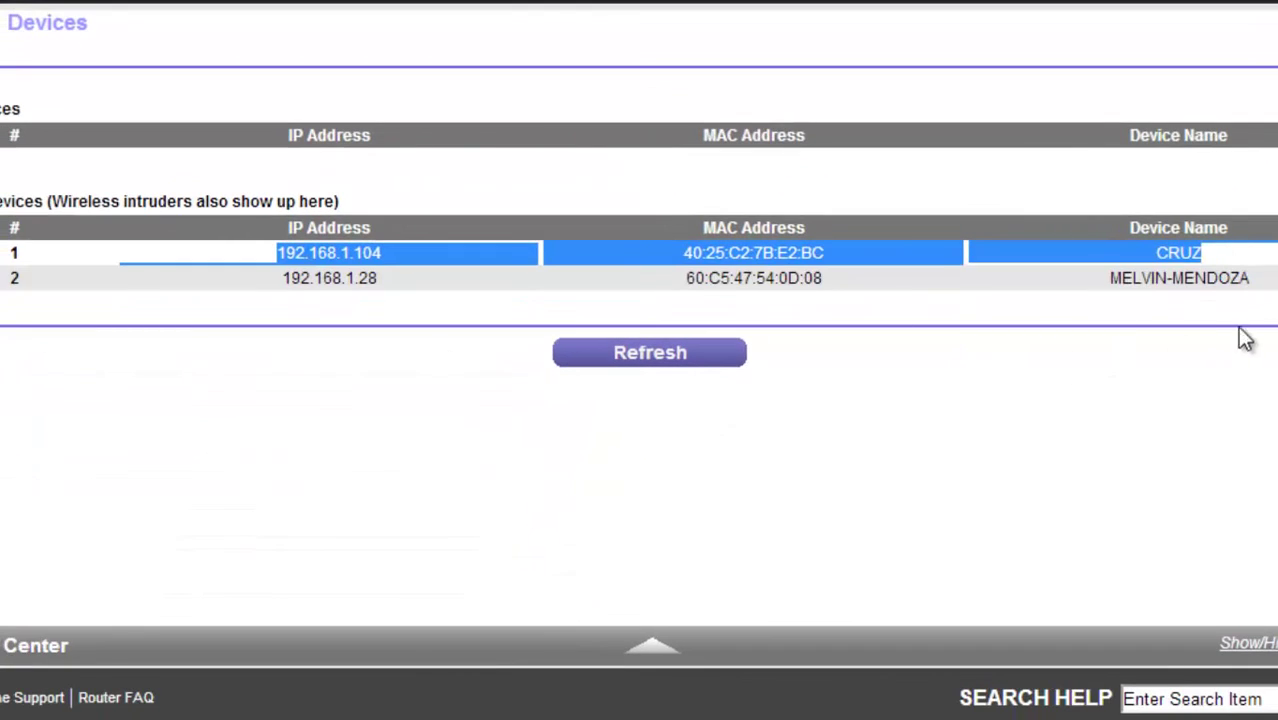
pyautogui.moveTo(1262, 284); pyautogui.dragTo(1093, 292)
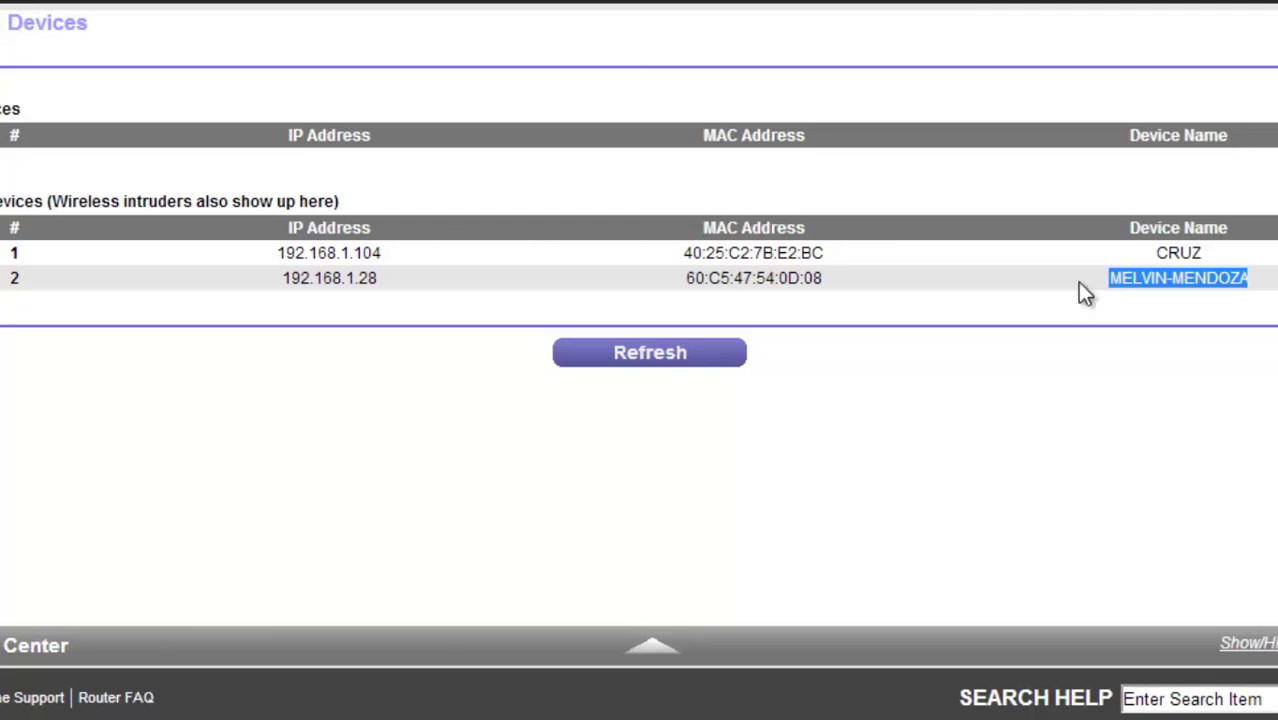
pyautogui.moveTo(815, 280); pyautogui.dragTo(362, 283)
pyautogui.click(384, 278)
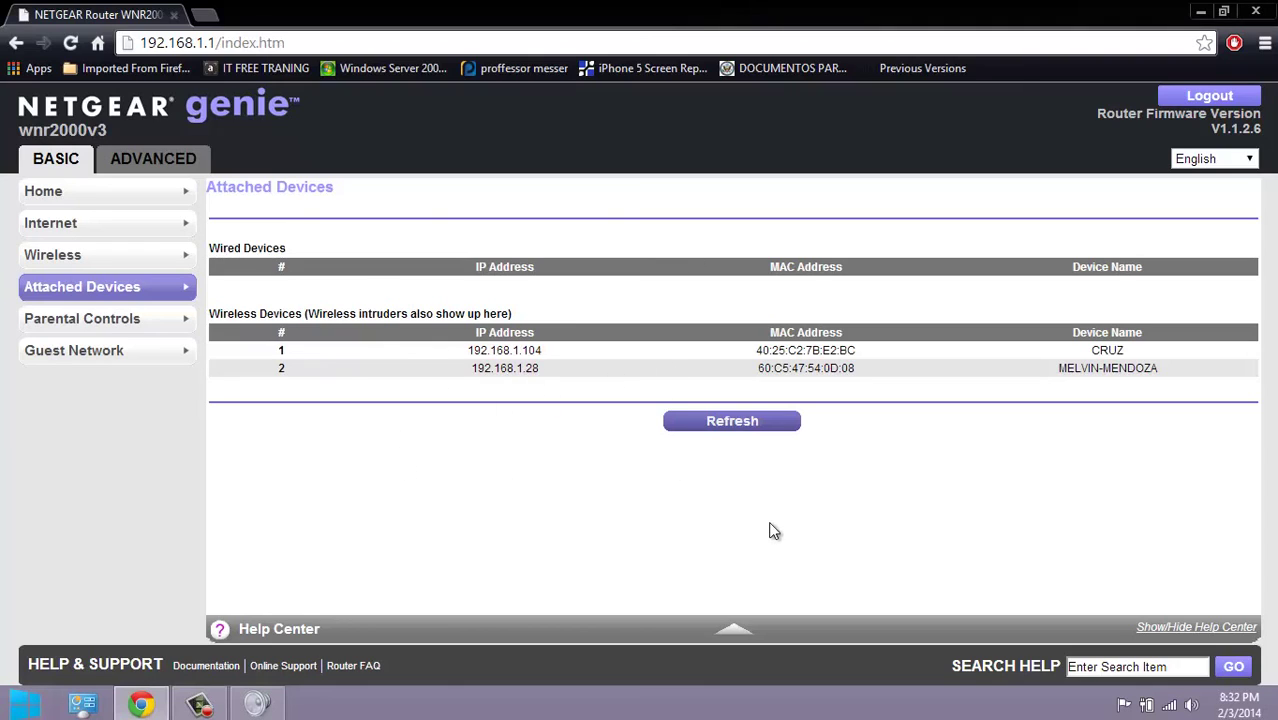
pyautogui.click(722, 416)
# - Open the Guest Network settings and look through the computer's list of available Wi-Fi networks
pyautogui.click(98, 351)
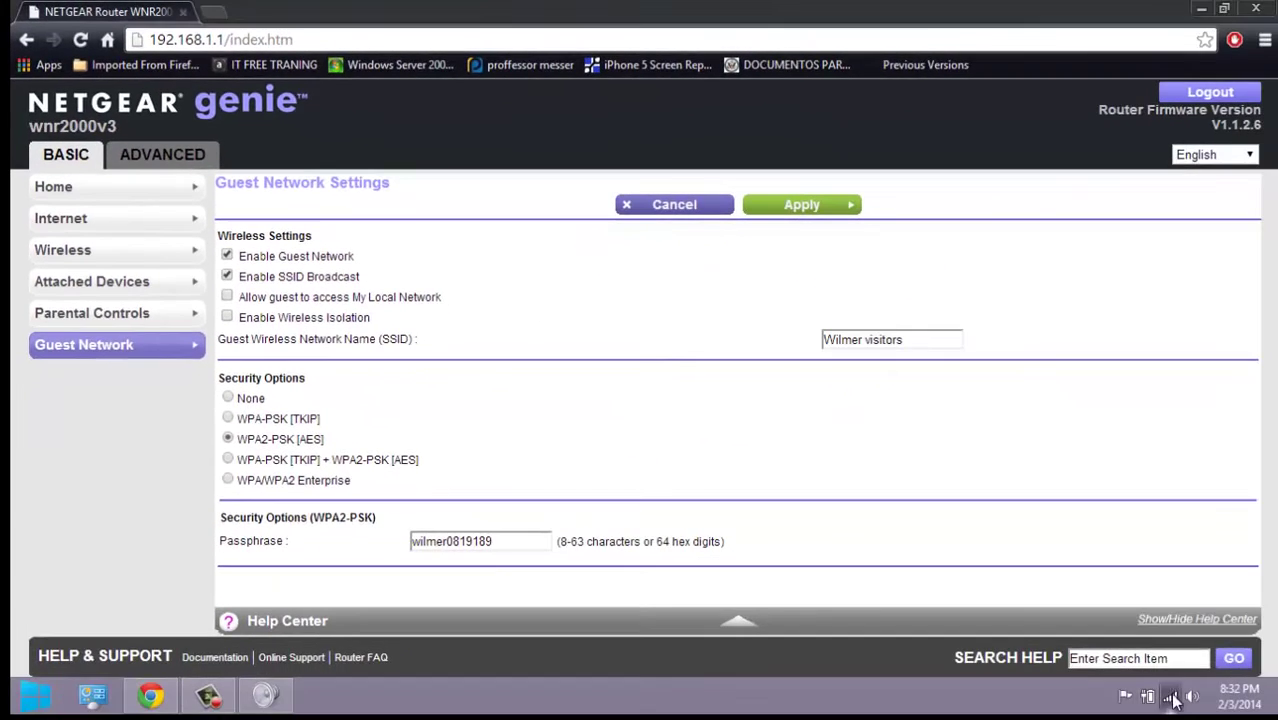
pyautogui.click(1172, 700)
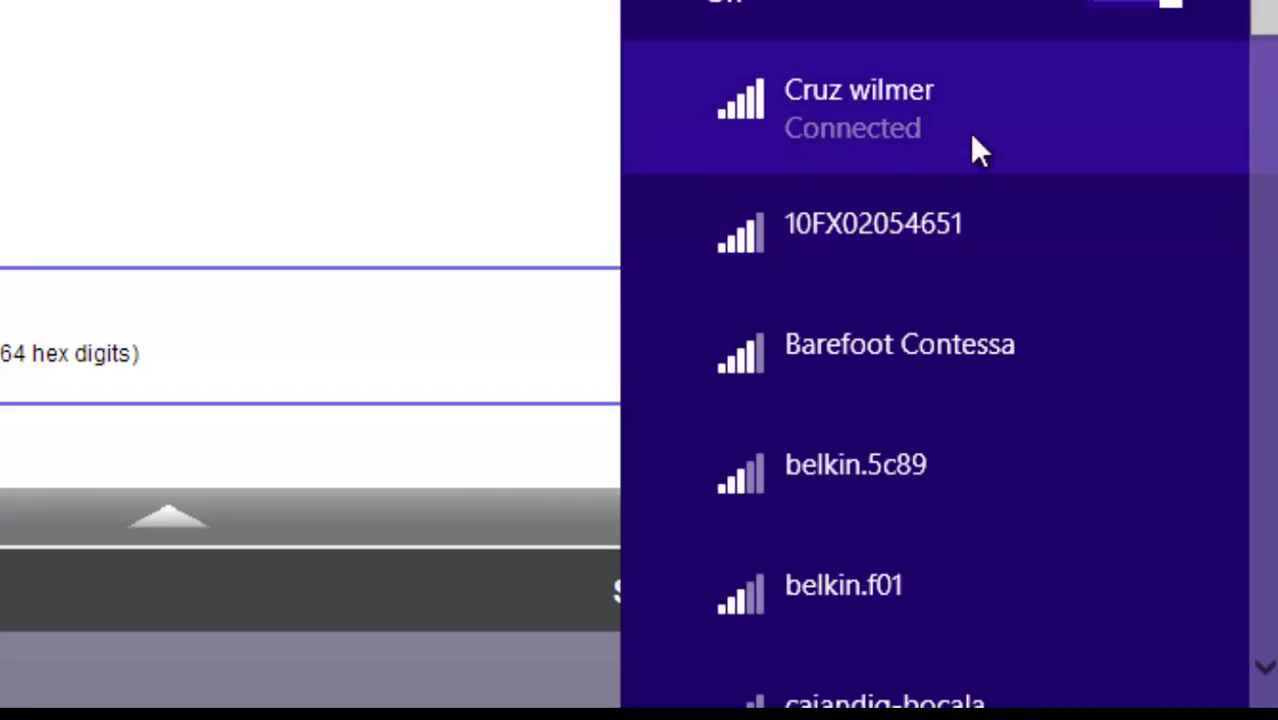
pyautogui.scroll(-3, 950, 240)
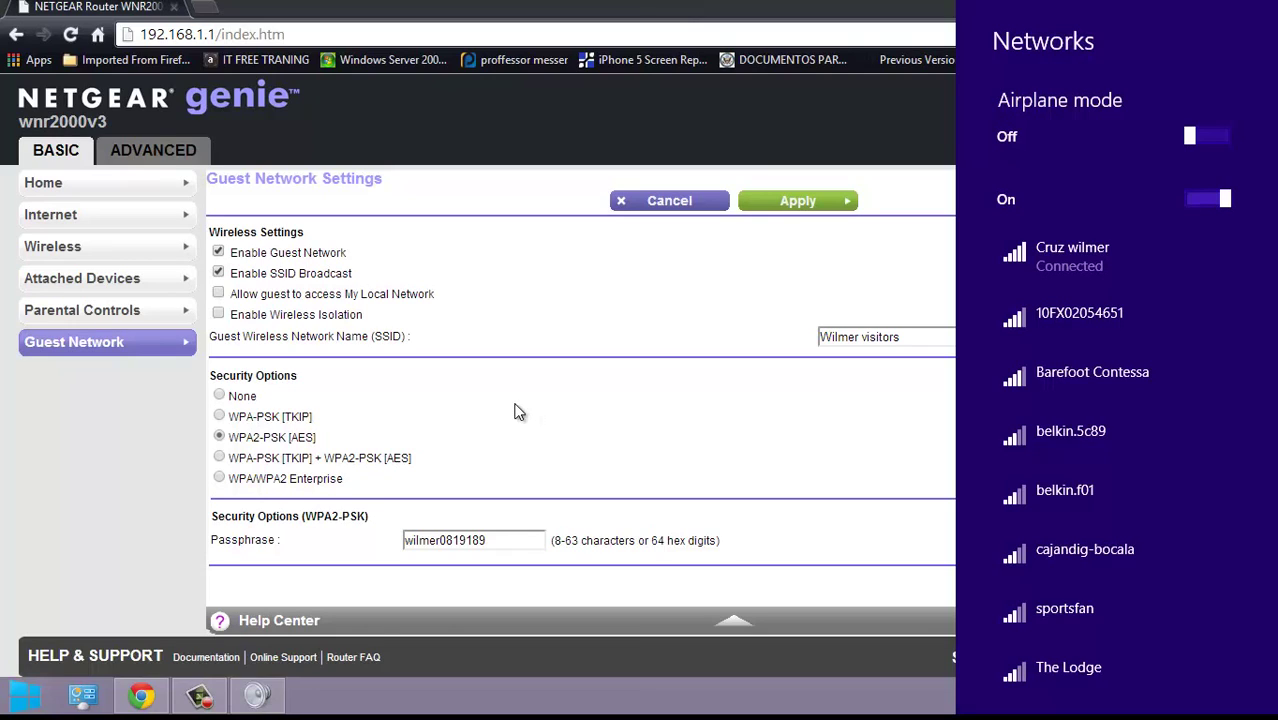
# - Open the basic Internet Setup page and review its Internet IP address and DNS options
pyautogui.click(84, 214)
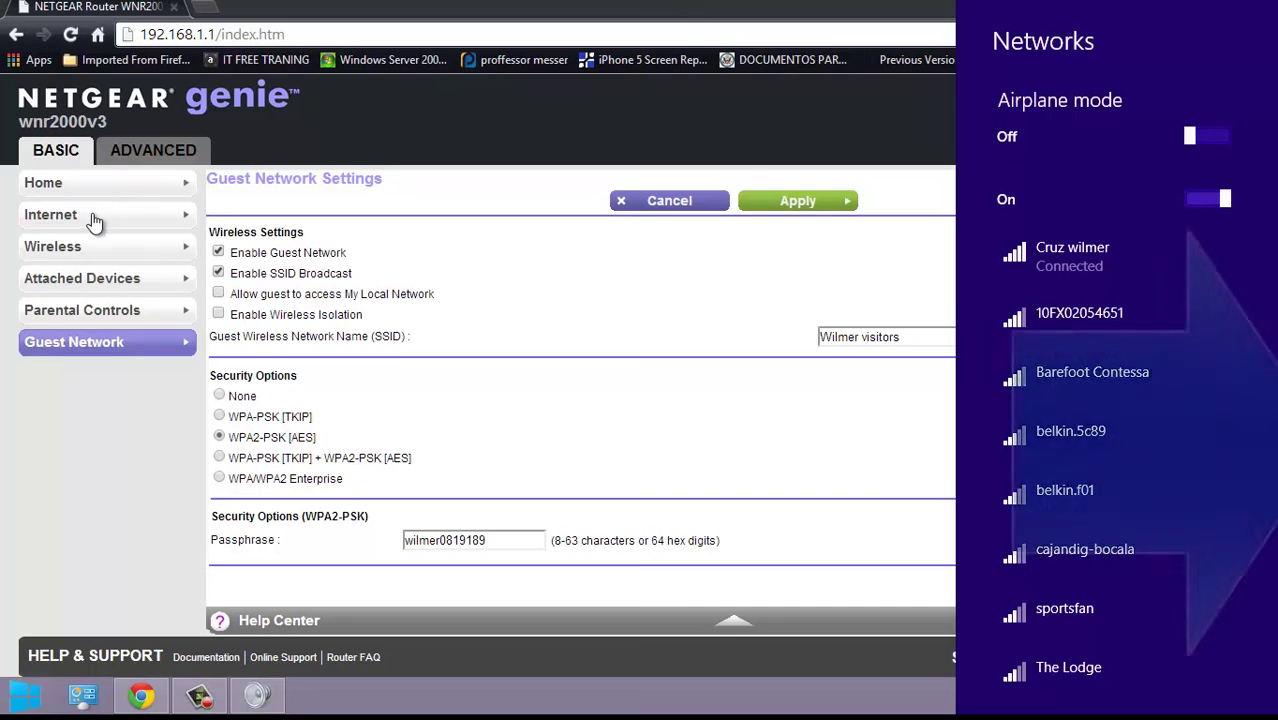
pyautogui.click(87, 219)
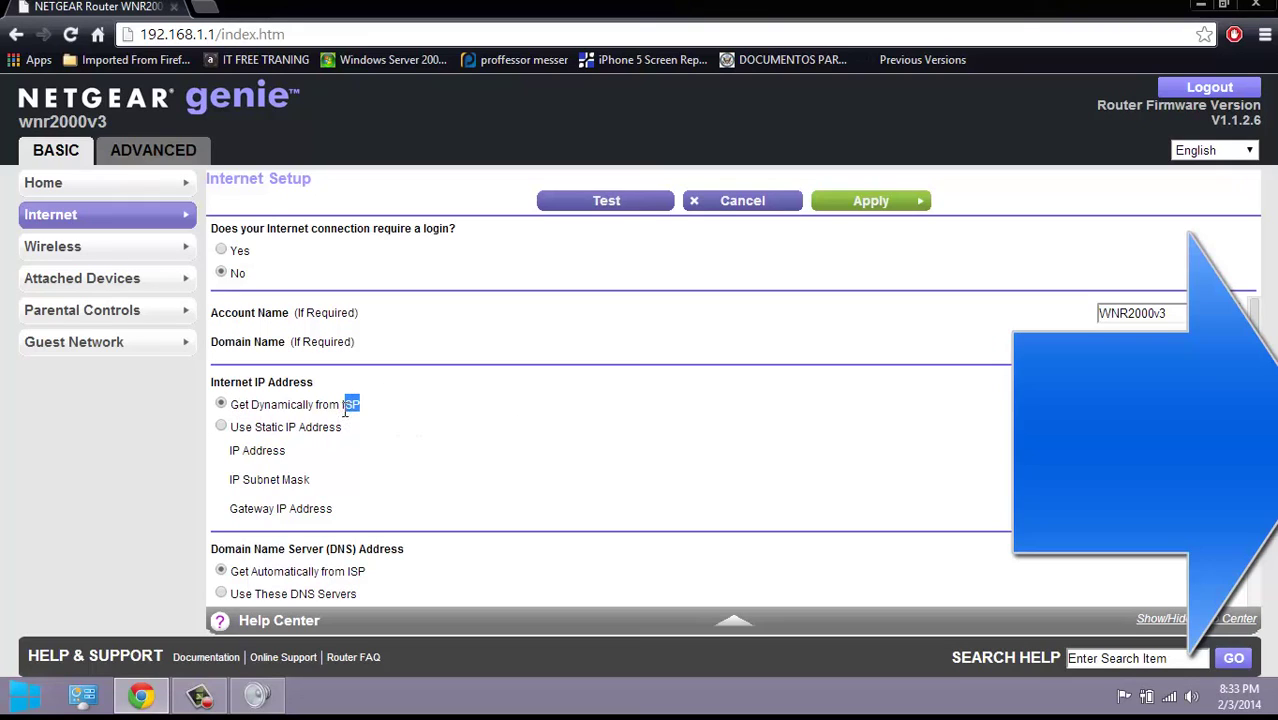
pyautogui.click(1015, 450)
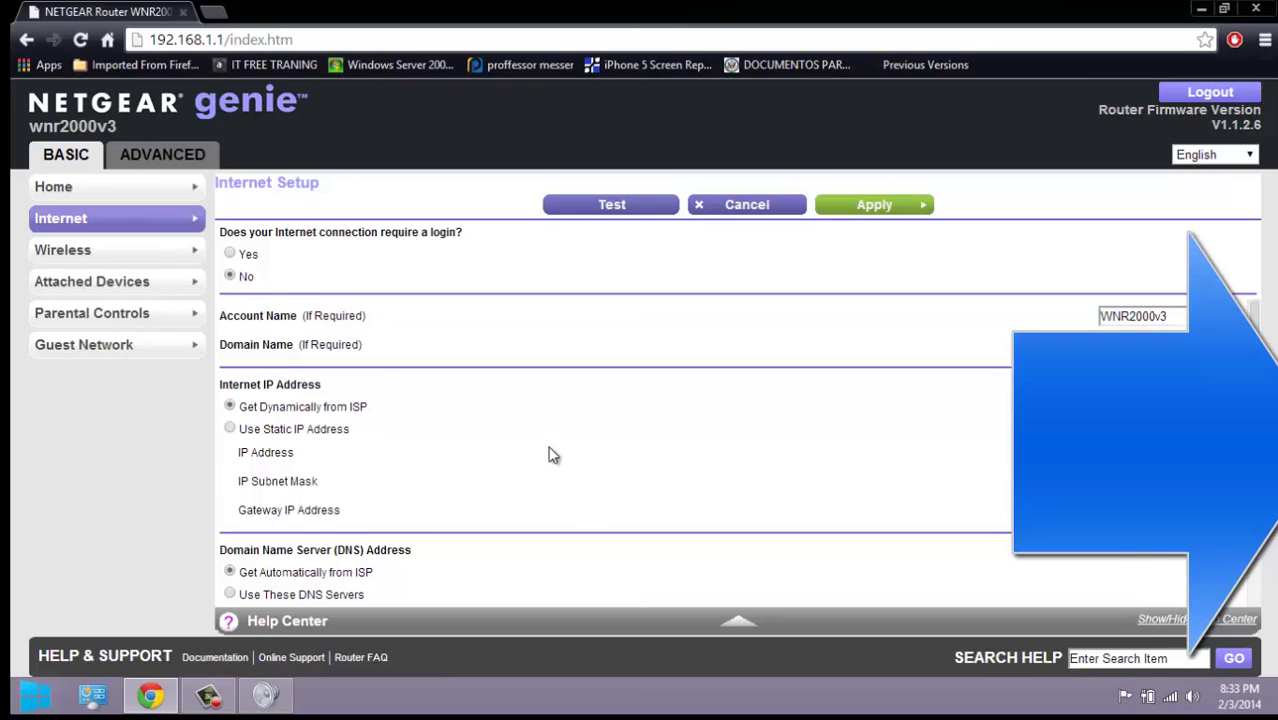
pyautogui.scroll(-1, 548, 455)
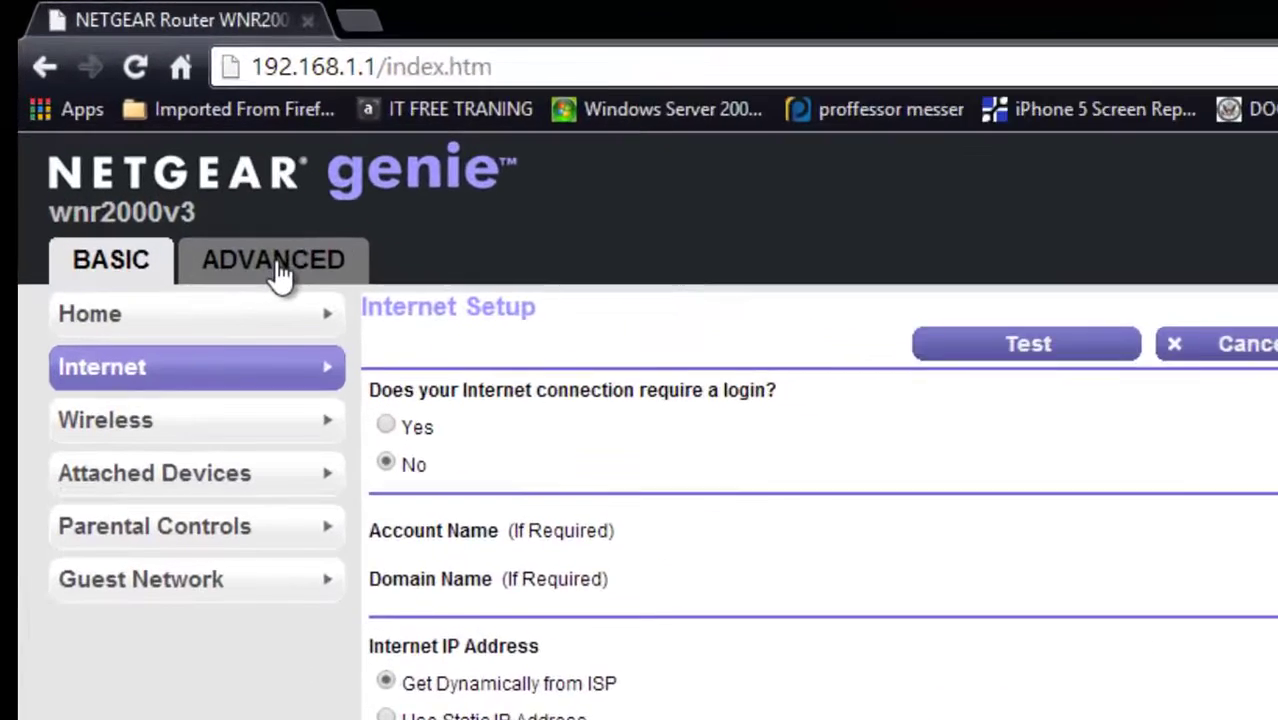
# - Open Internet Setup in the advanced router settings and review its DNS and router MAC address options
pyautogui.click(168, 157)
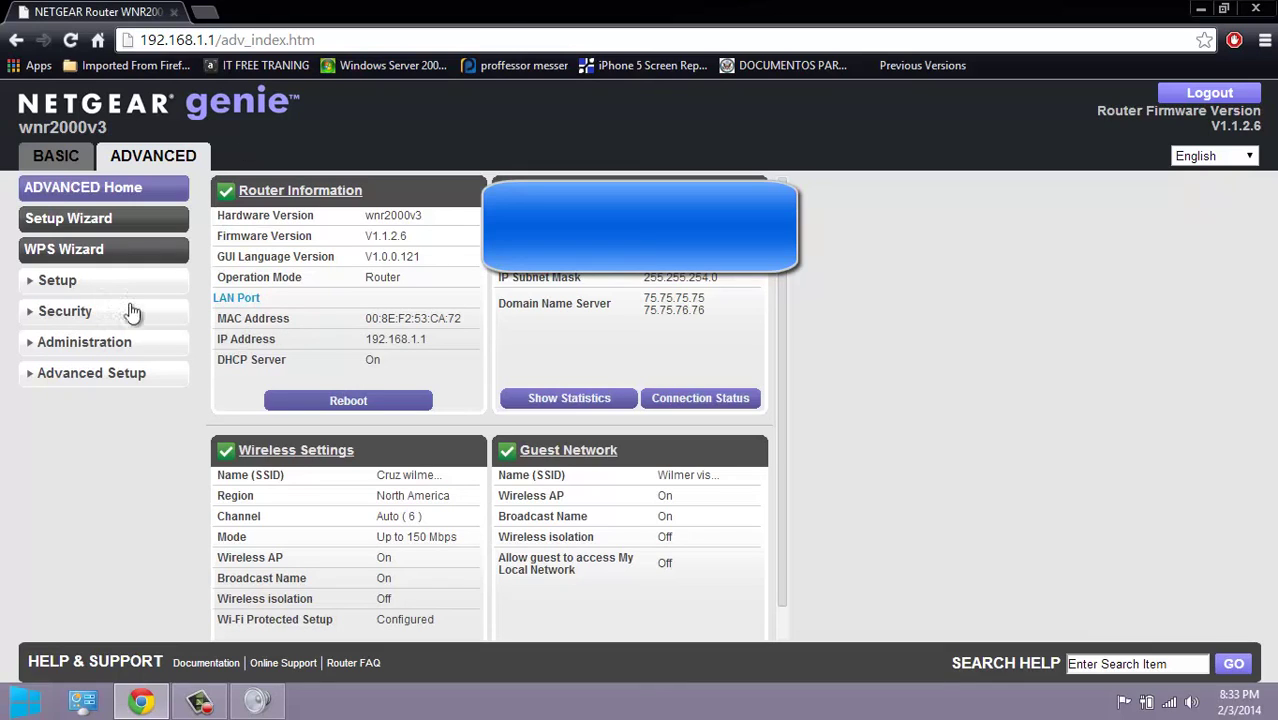
pyautogui.click(62, 284)
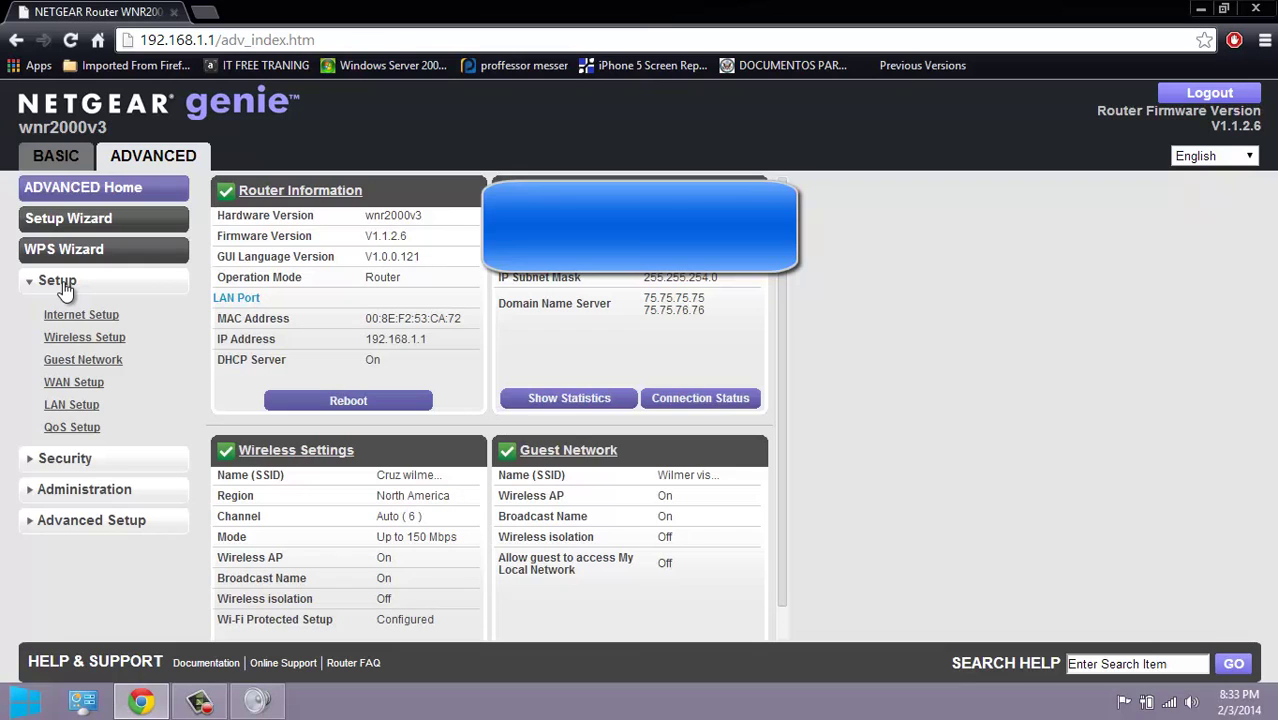
pyautogui.click(62, 286)
pyautogui.click(61, 286)
pyautogui.click(78, 315)
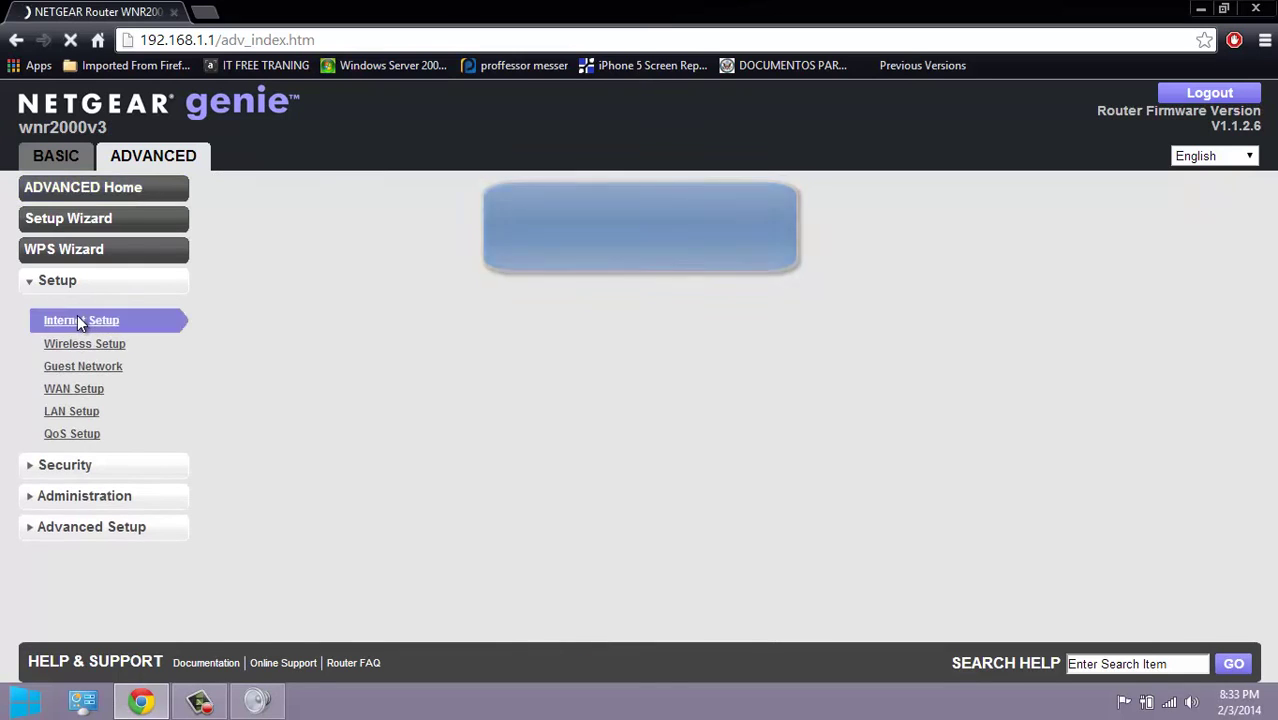
pyautogui.scroll(-2, 399, 476)
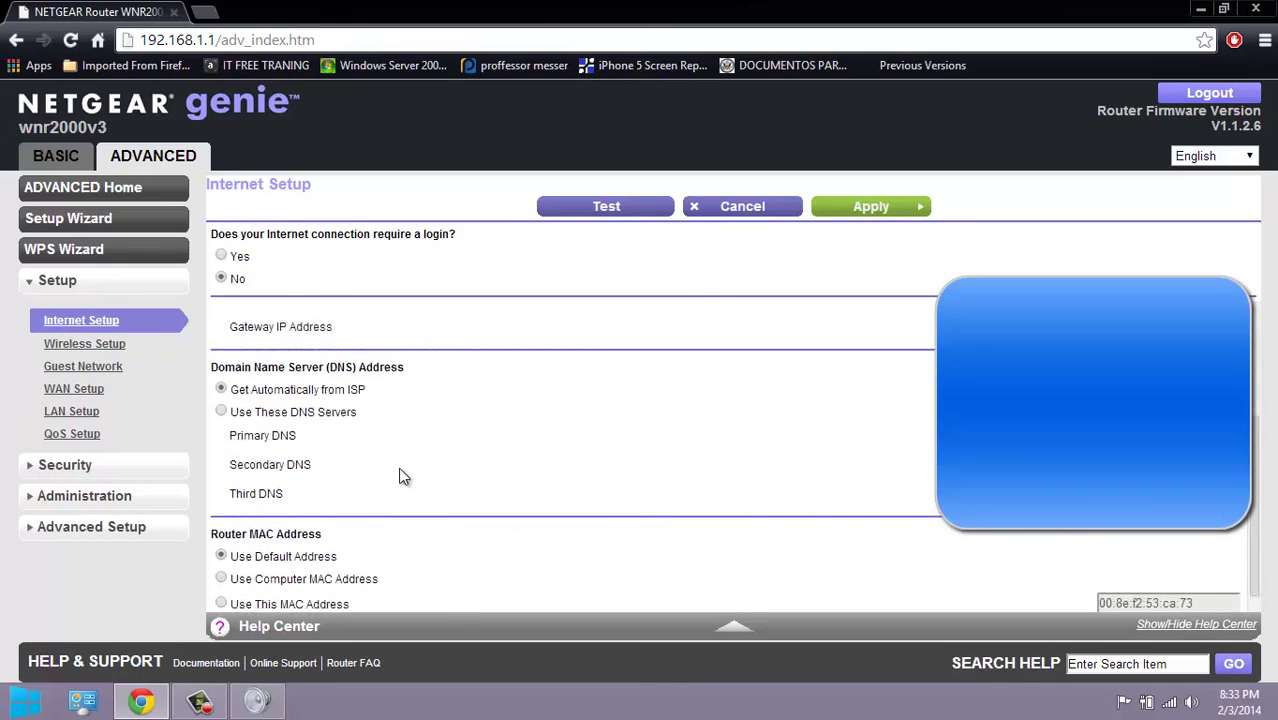
pyautogui.scroll(2, 509, 452)
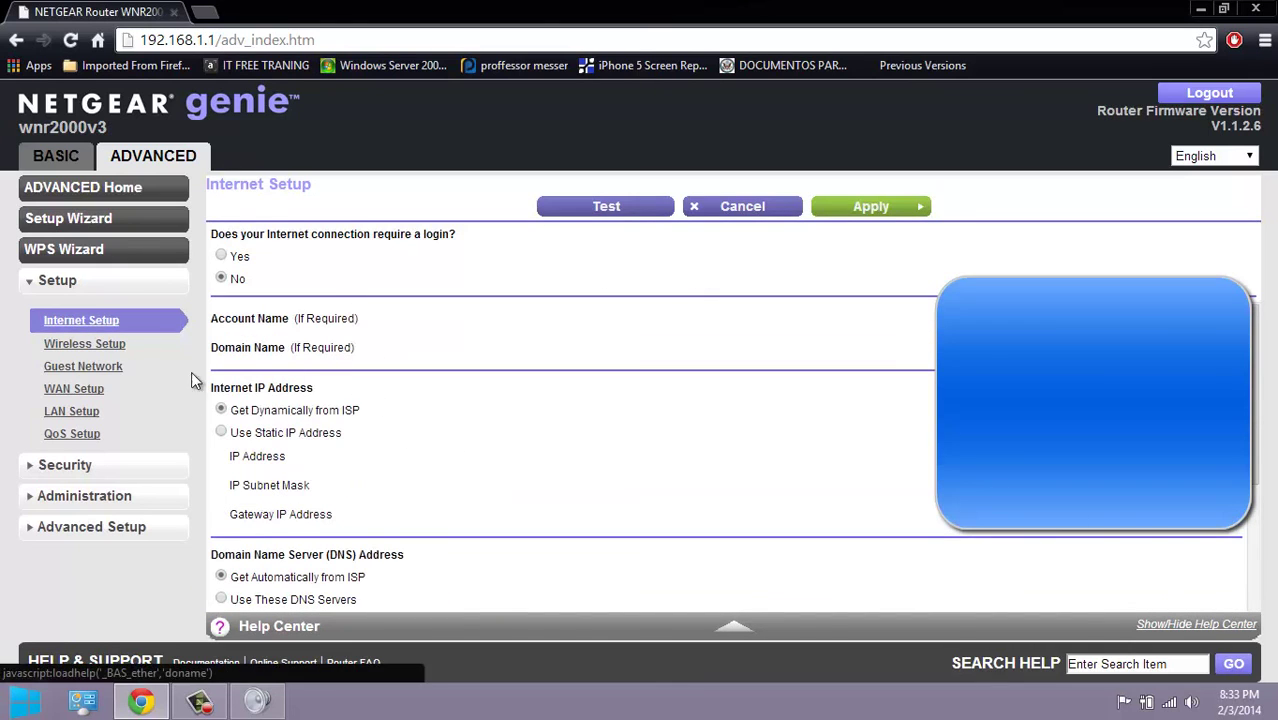
# - Open the advanced Wireless Setup page and examine the network name (SSID) and the available channels
pyautogui.click(88, 343)
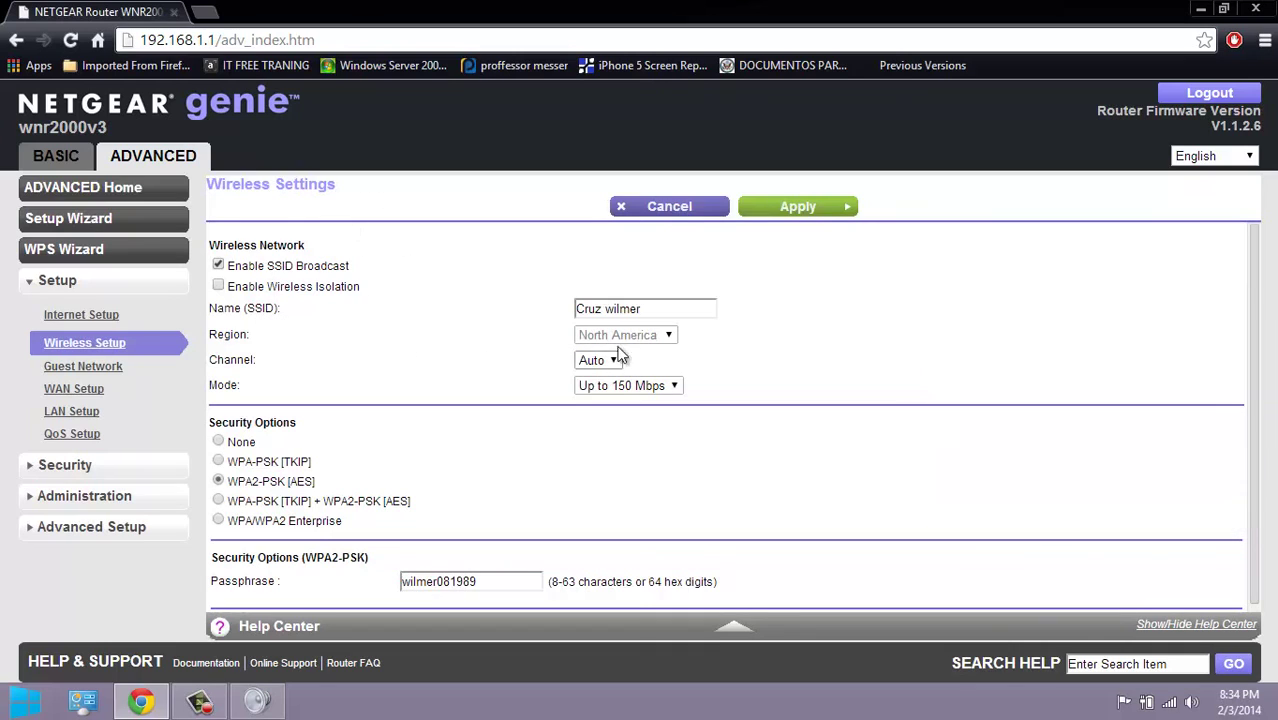
pyautogui.moveTo(664, 309); pyautogui.dragTo(567, 309)
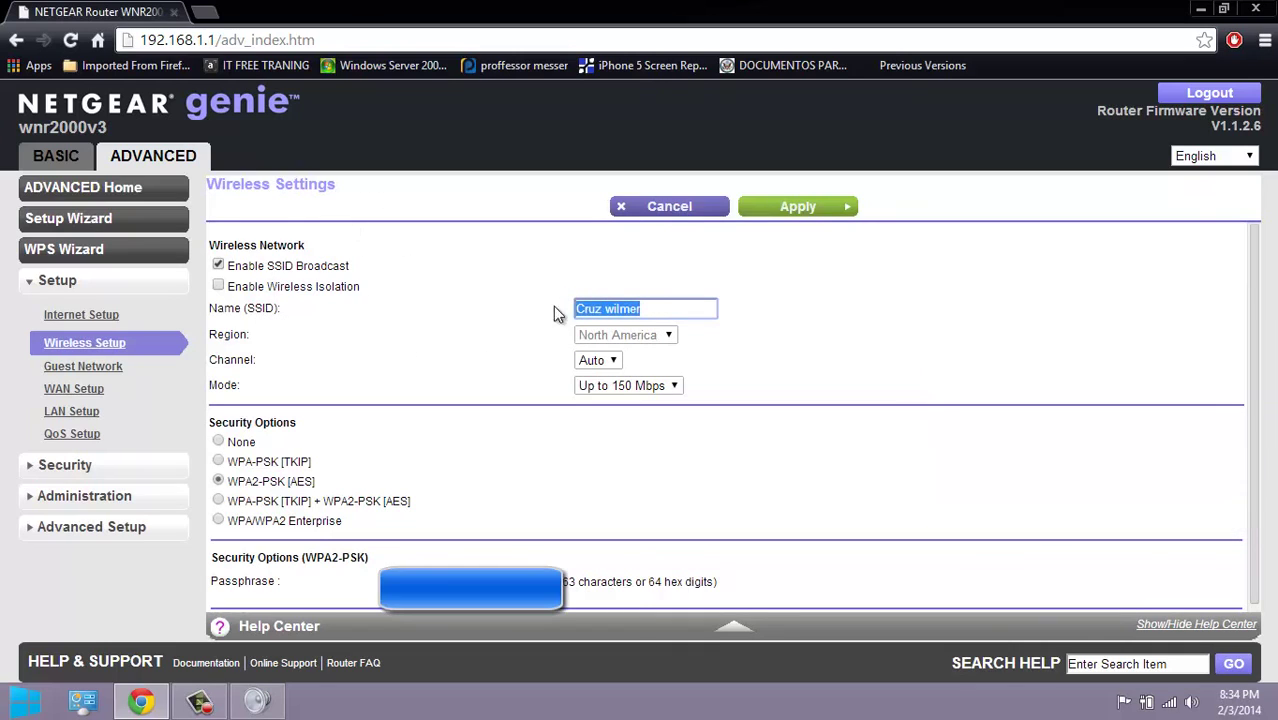
pyautogui.moveTo(209, 361); pyautogui.dragTo(299, 370)
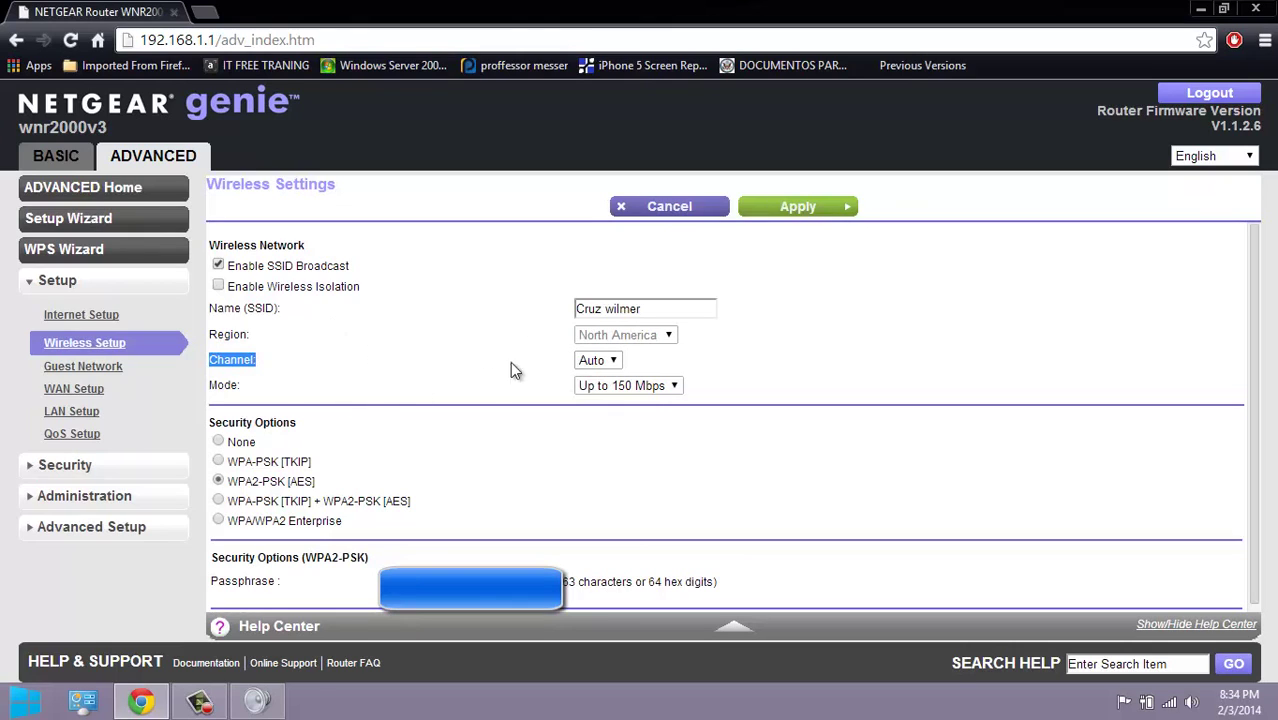
pyautogui.click(592, 361)
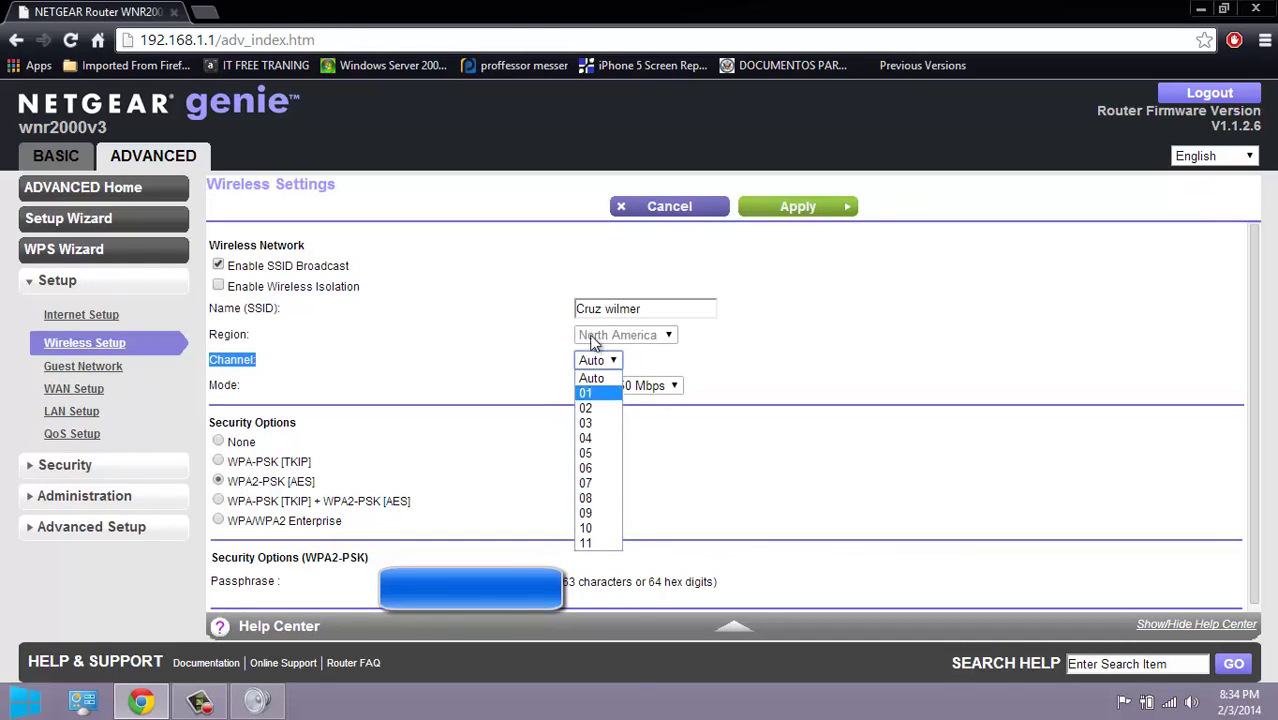
pyautogui.click(472, 366)
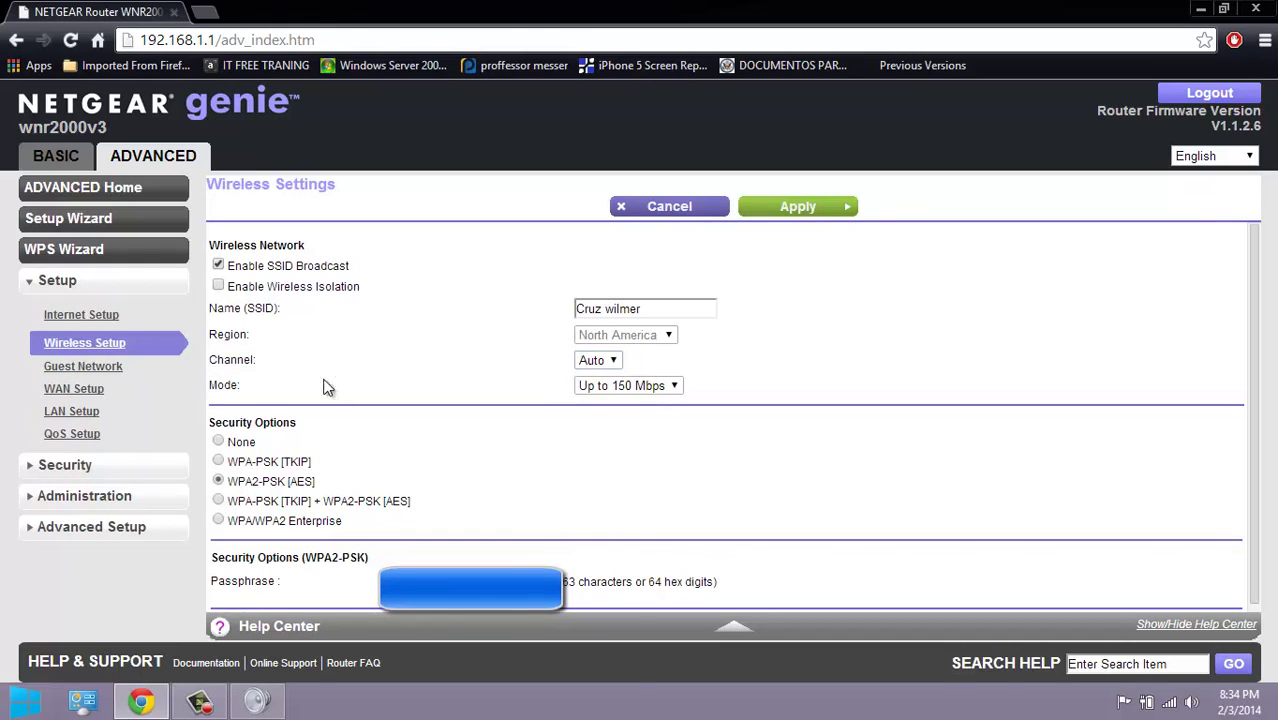
# - Examine the speed options available for the wireless network's Mode setting
pyautogui.moveTo(250, 386); pyautogui.dragTo(212, 387)
pyautogui.click(633, 390)
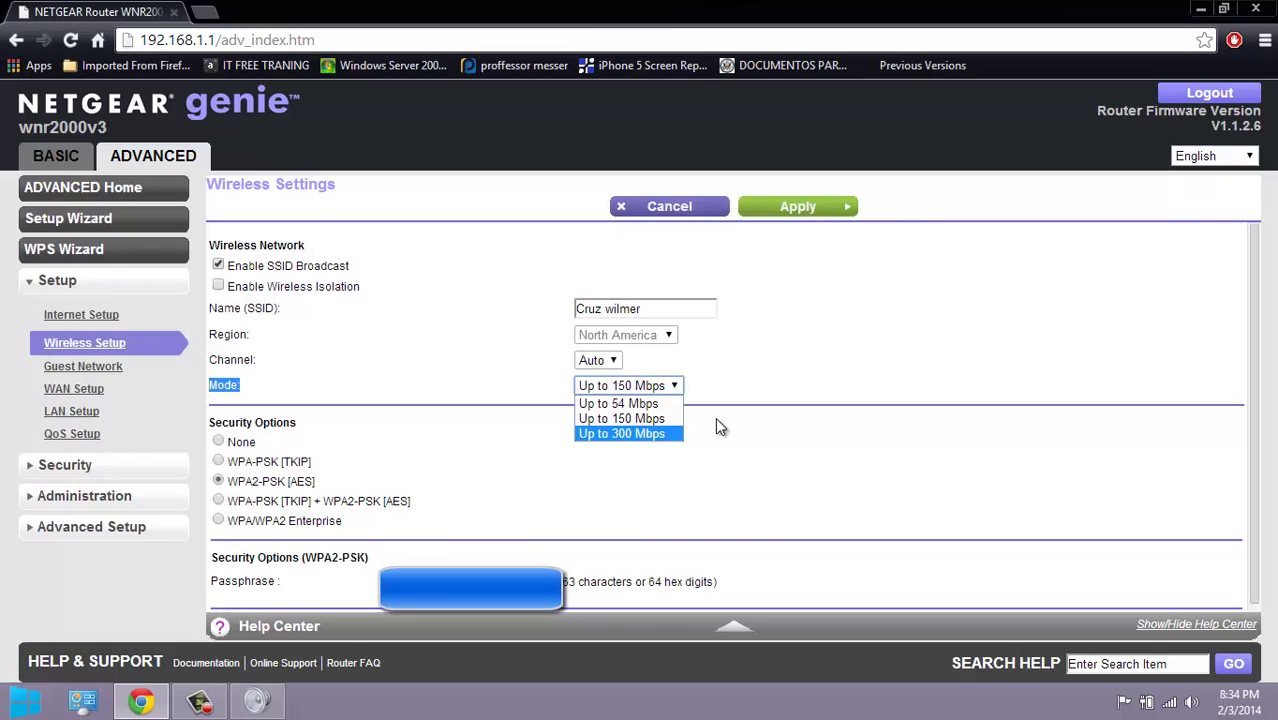
pyautogui.click(783, 420)
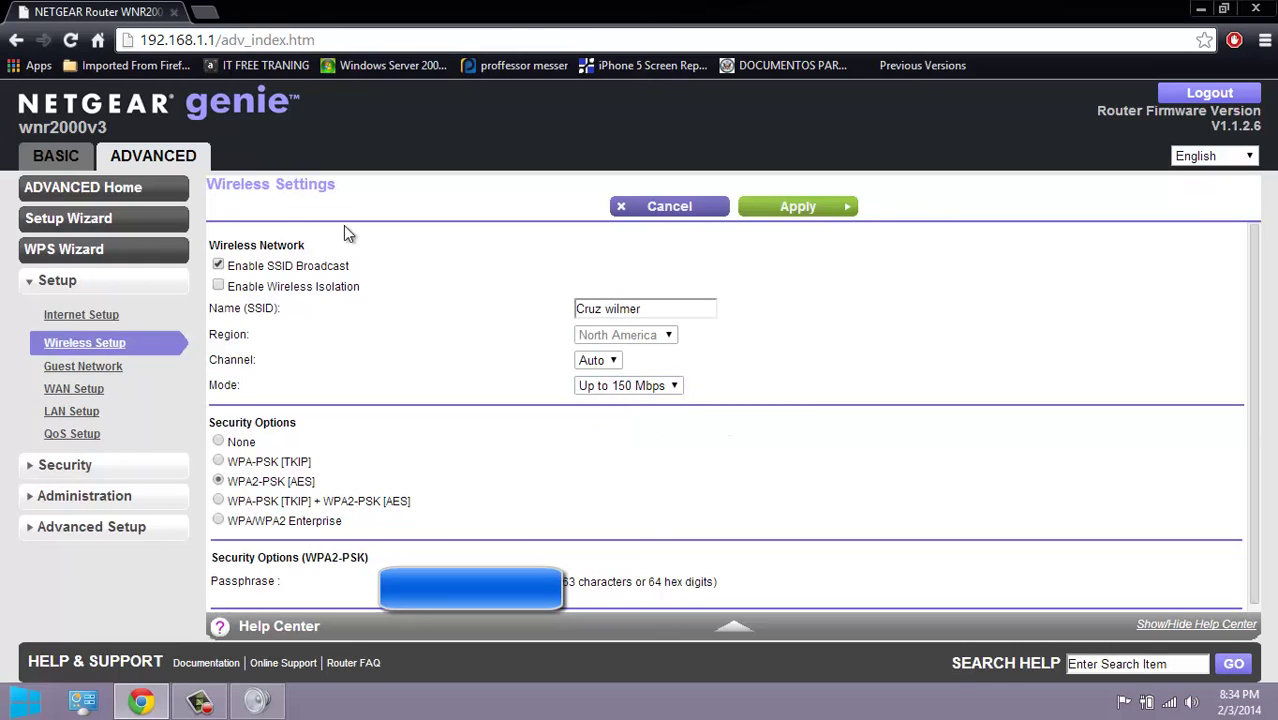
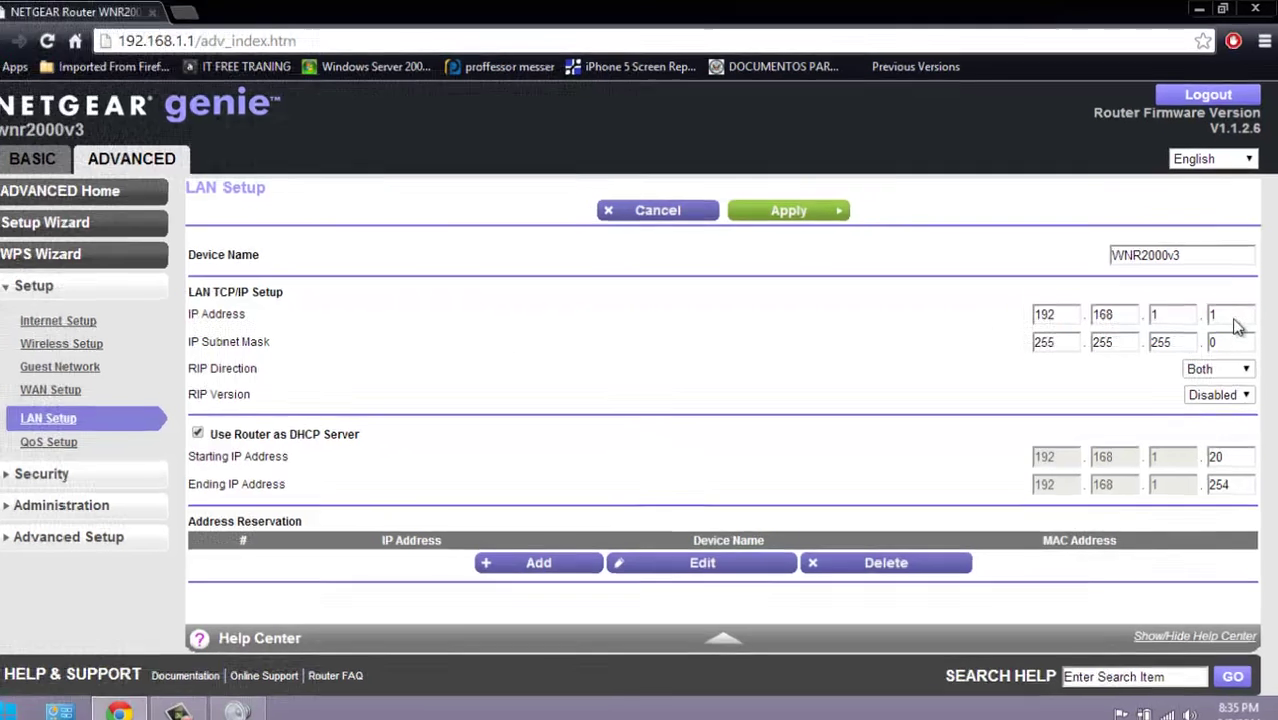
# - Clear the last octet of the router's LAN IP address and re-enter it as 1
pyautogui.doubleClick(1222, 305)
pyautogui.press('BackSpace')
pyautogui.doubleClick(1110, 305)
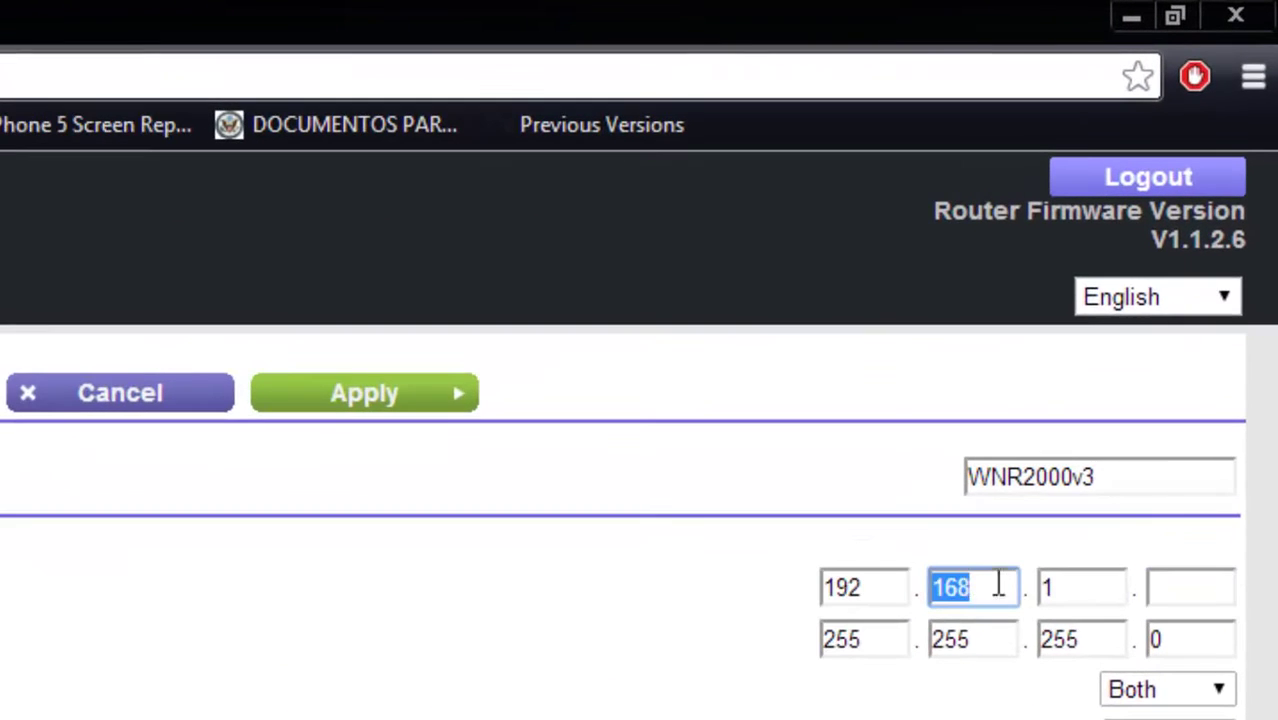
pyautogui.click(1176, 586)
pyautogui.write('1')
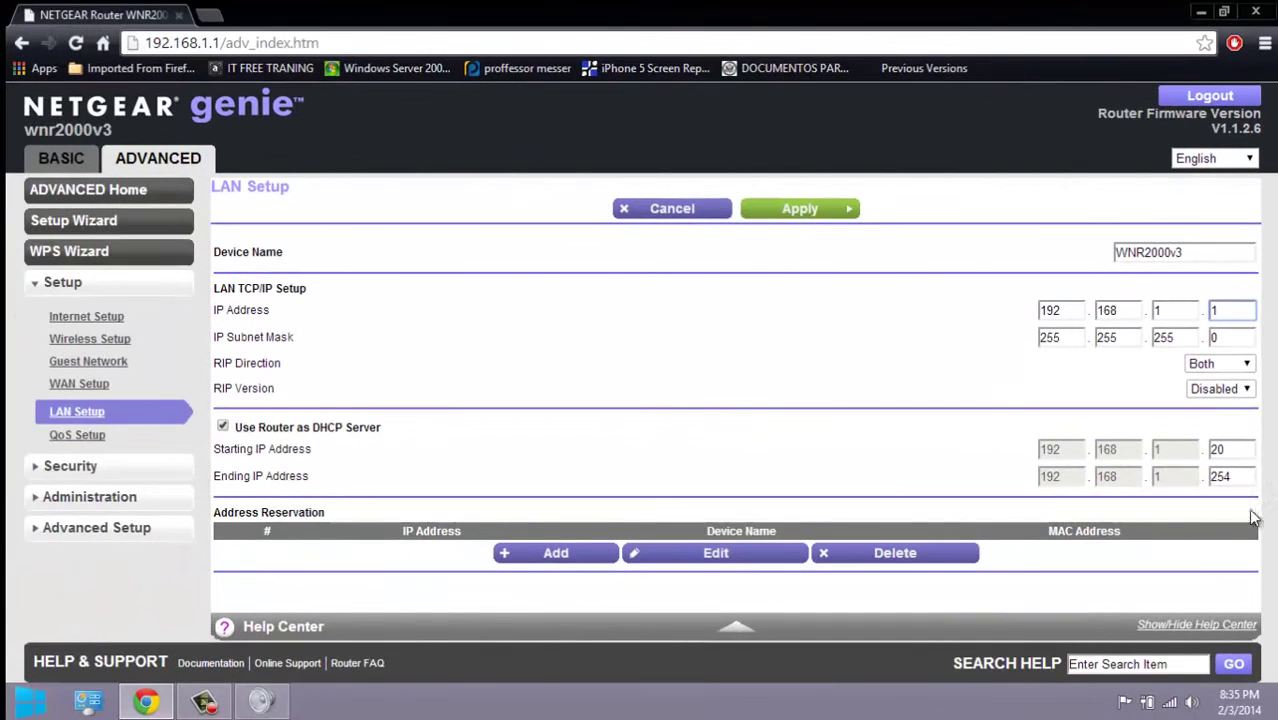
# - Clear the last octet of the DHCP starting IP address and re-enter it as 20
pyautogui.doubleClick(1218, 449)
pyautogui.press('BackSpace')
pyautogui.doubleClick(1249, 477)
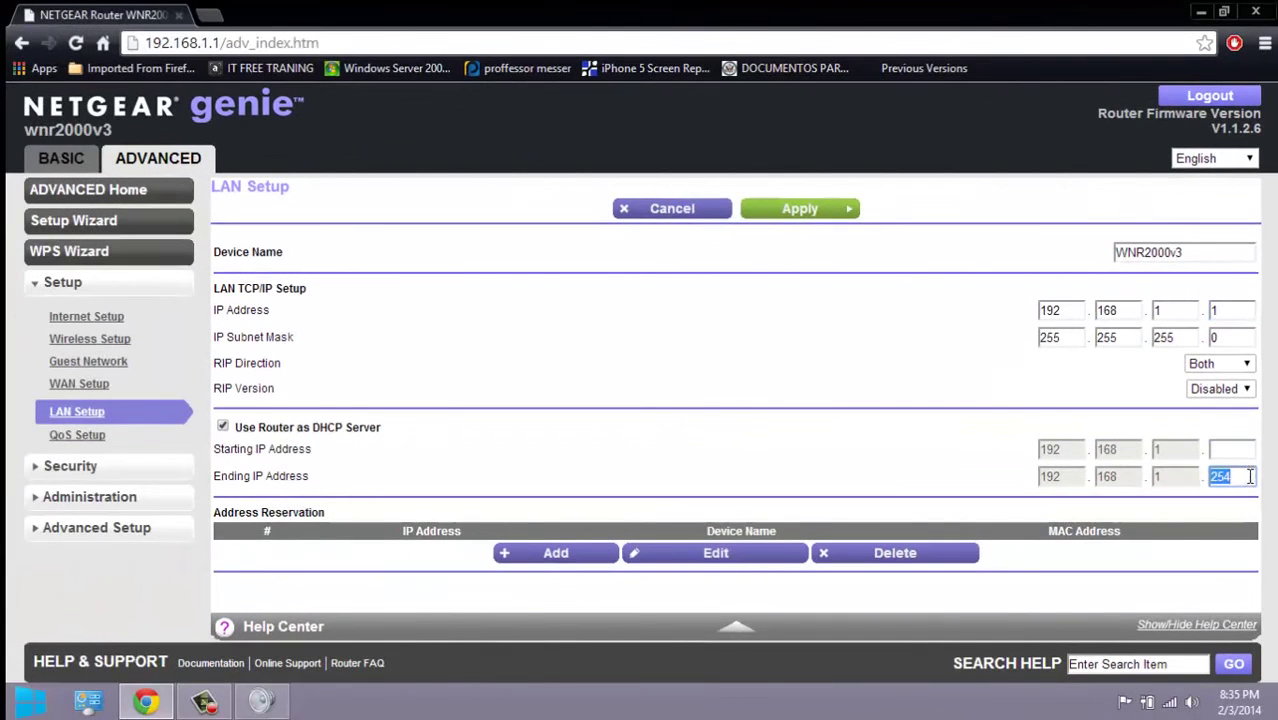
pyautogui.click(1234, 449)
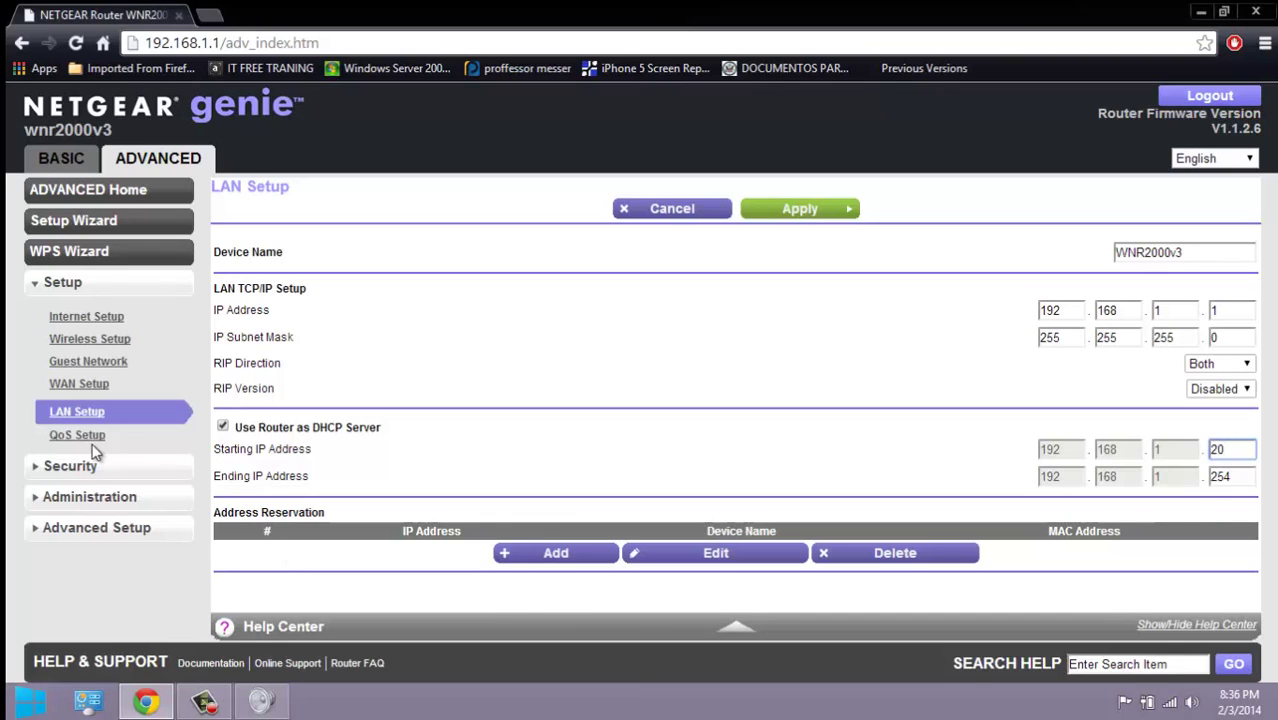
pyautogui.click(60, 466)
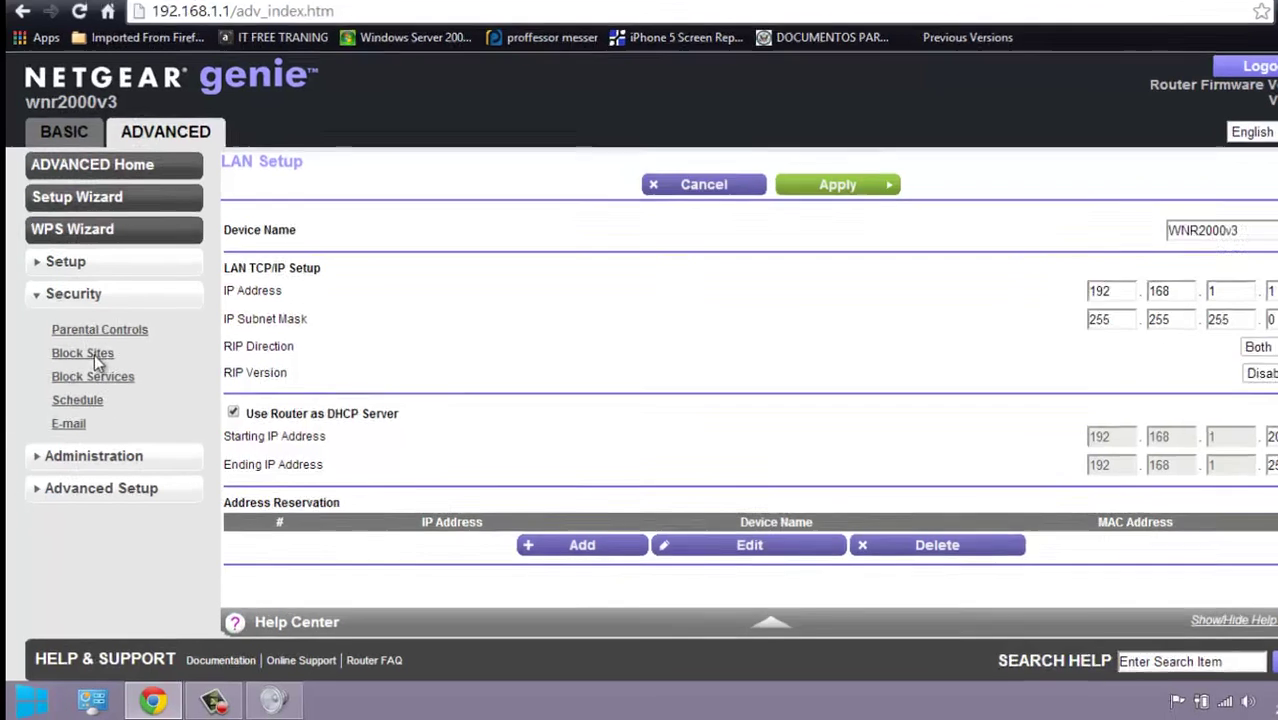
pyautogui.click(90, 370)
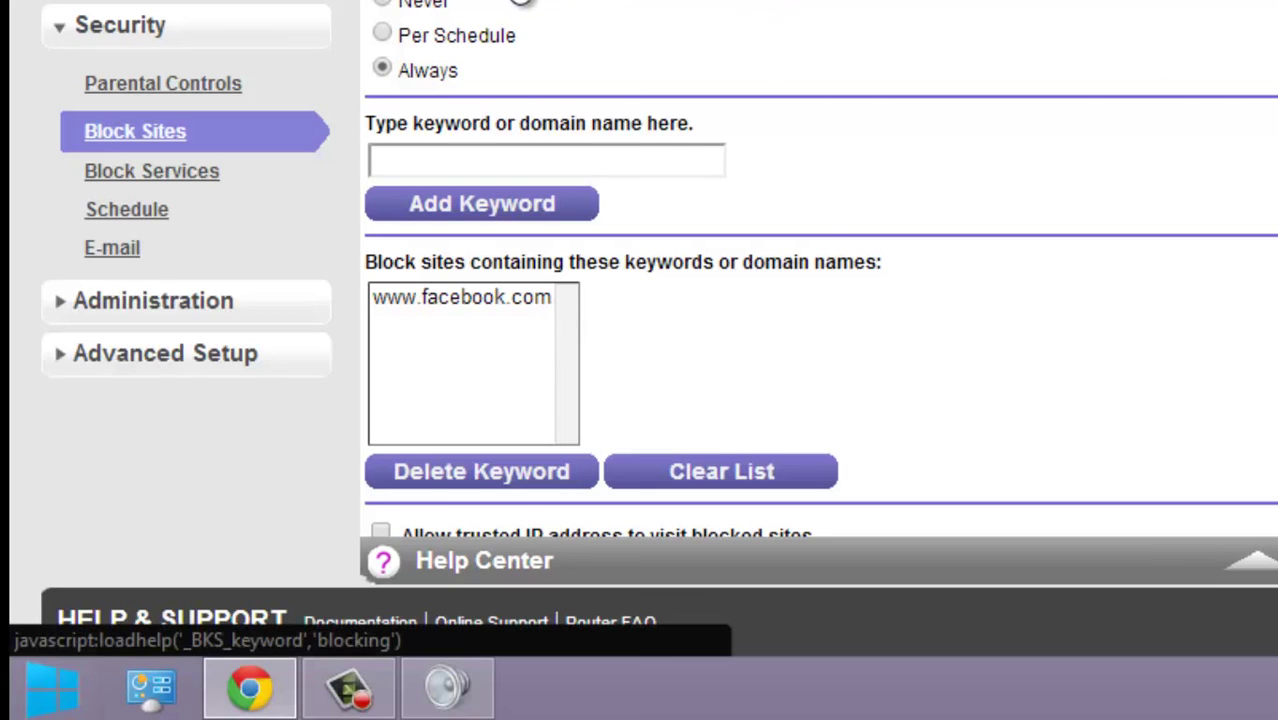
pyautogui.click(546, 301)
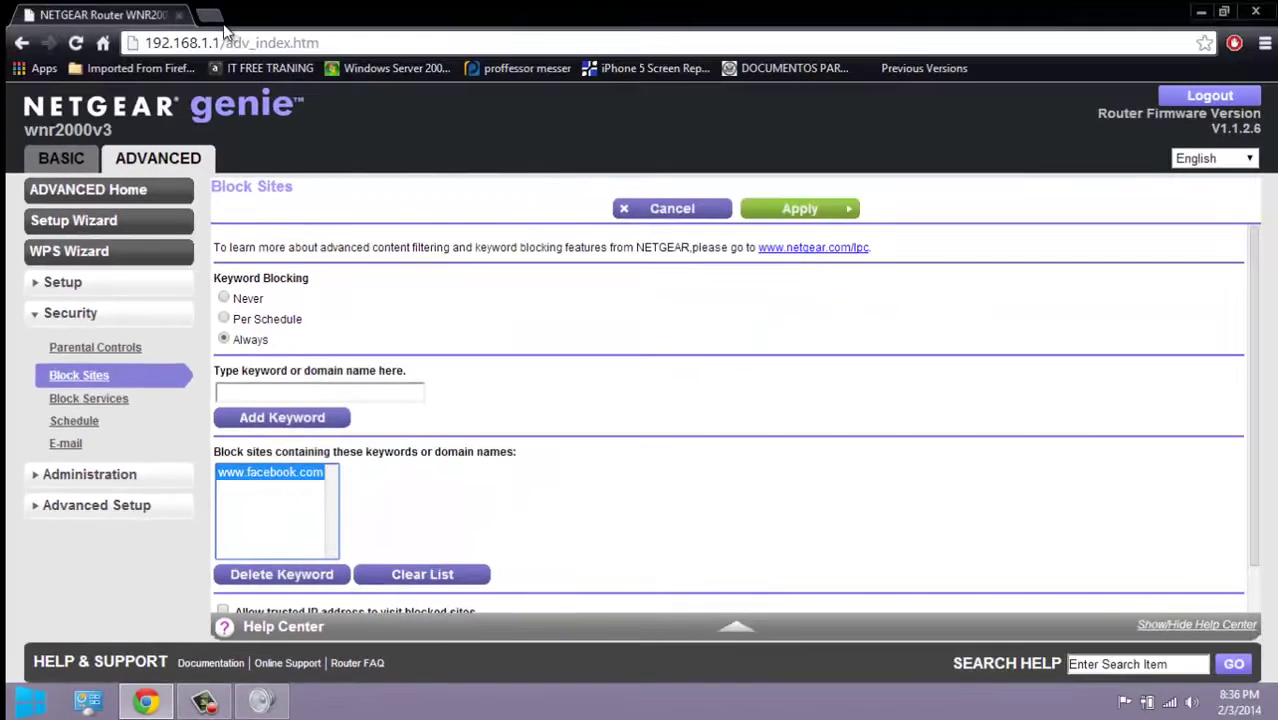
pyautogui.click(209, 15)
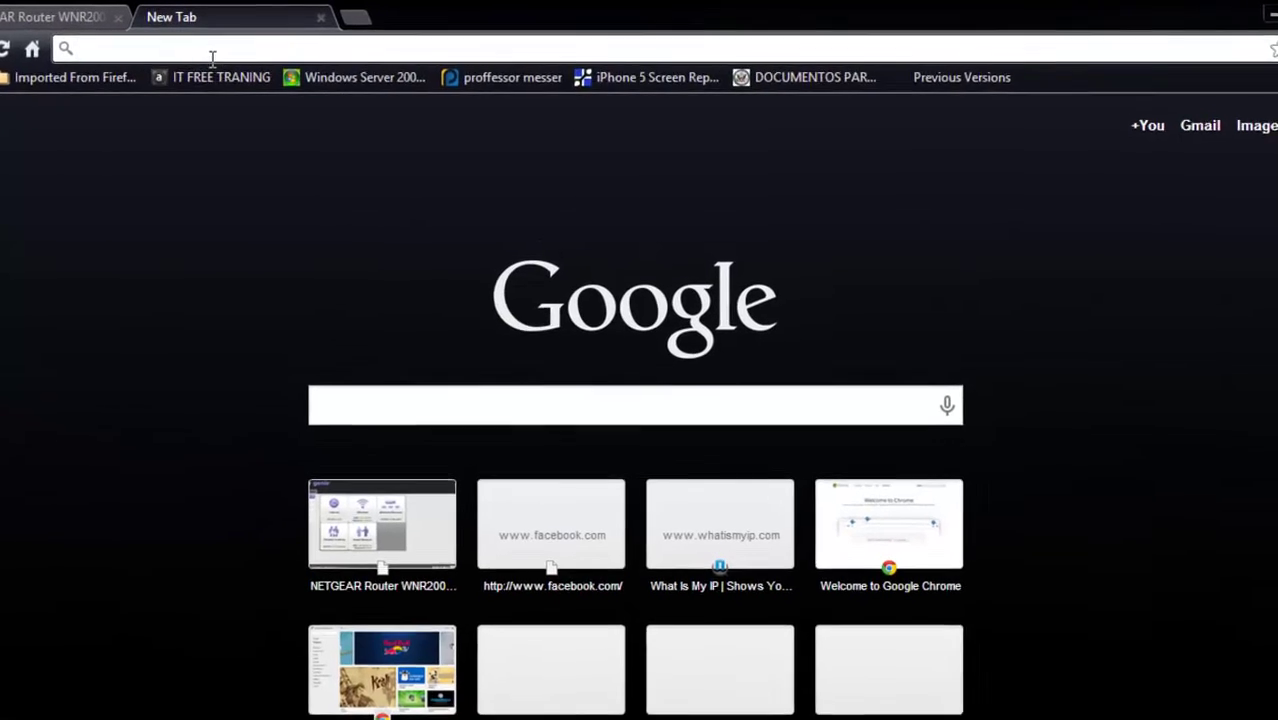
pyautogui.write('www.facebook.com')
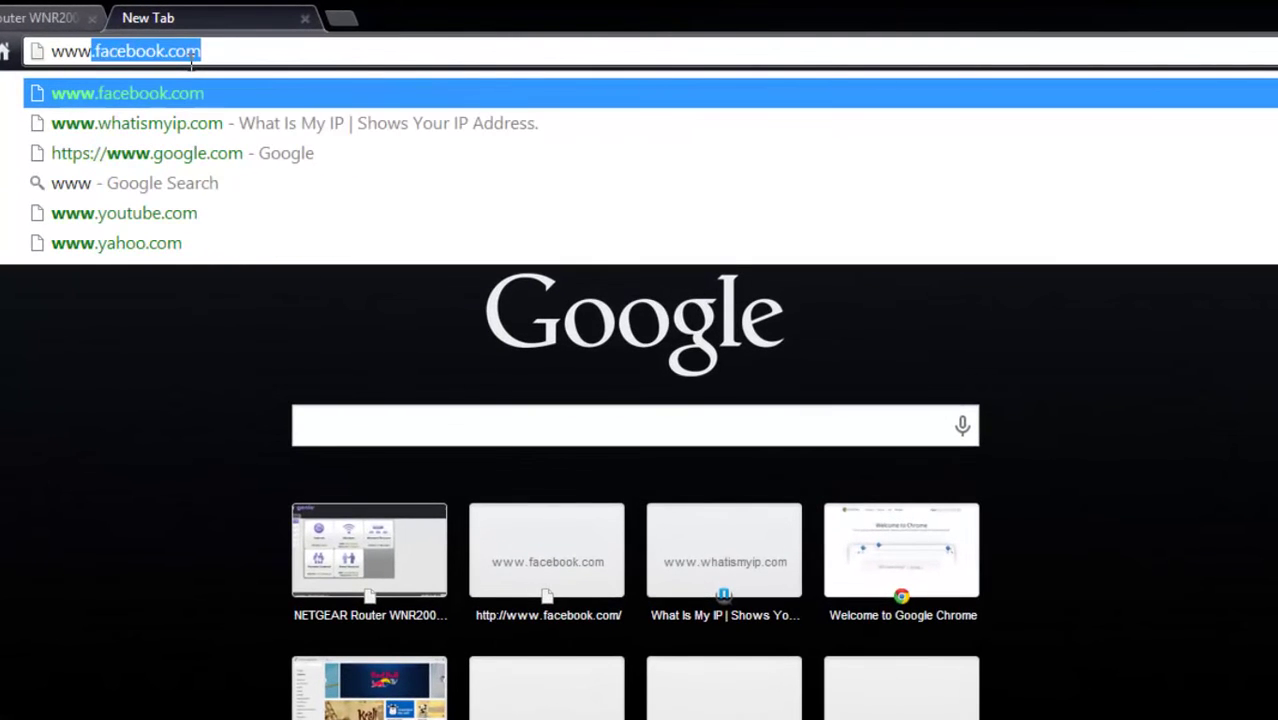
pyautogui.press('Return')
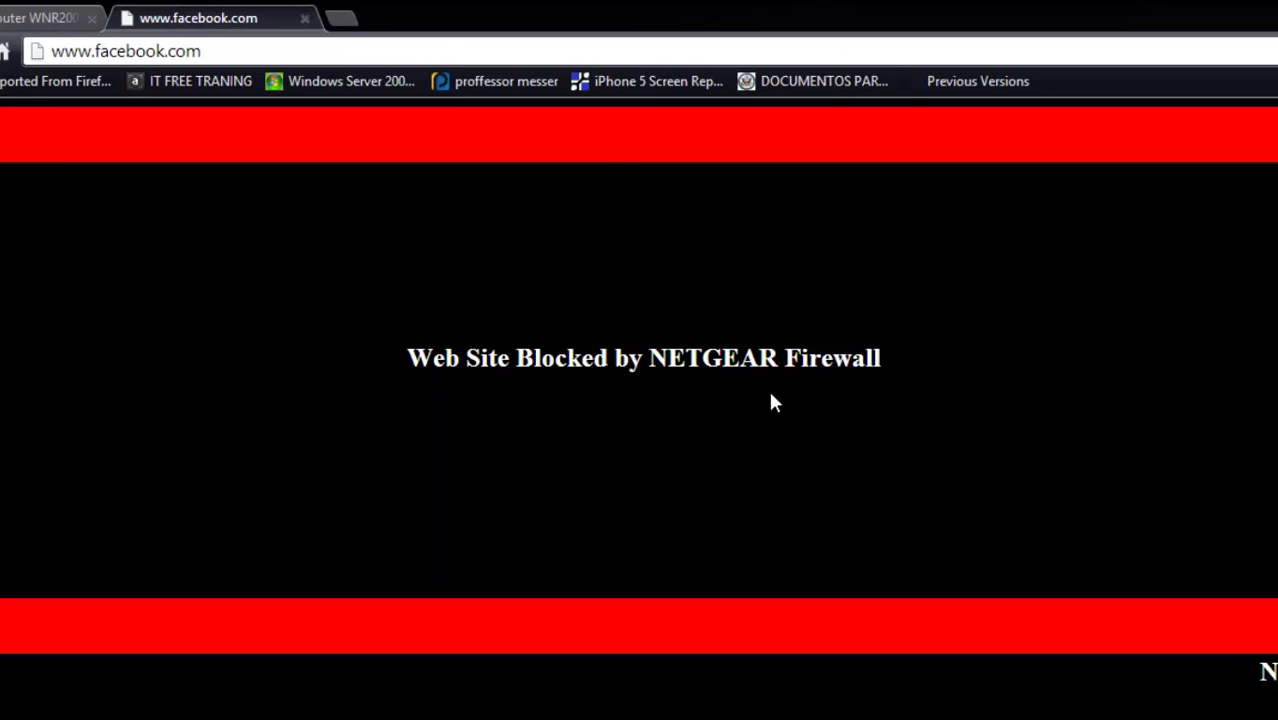
pyautogui.click(304, 18)
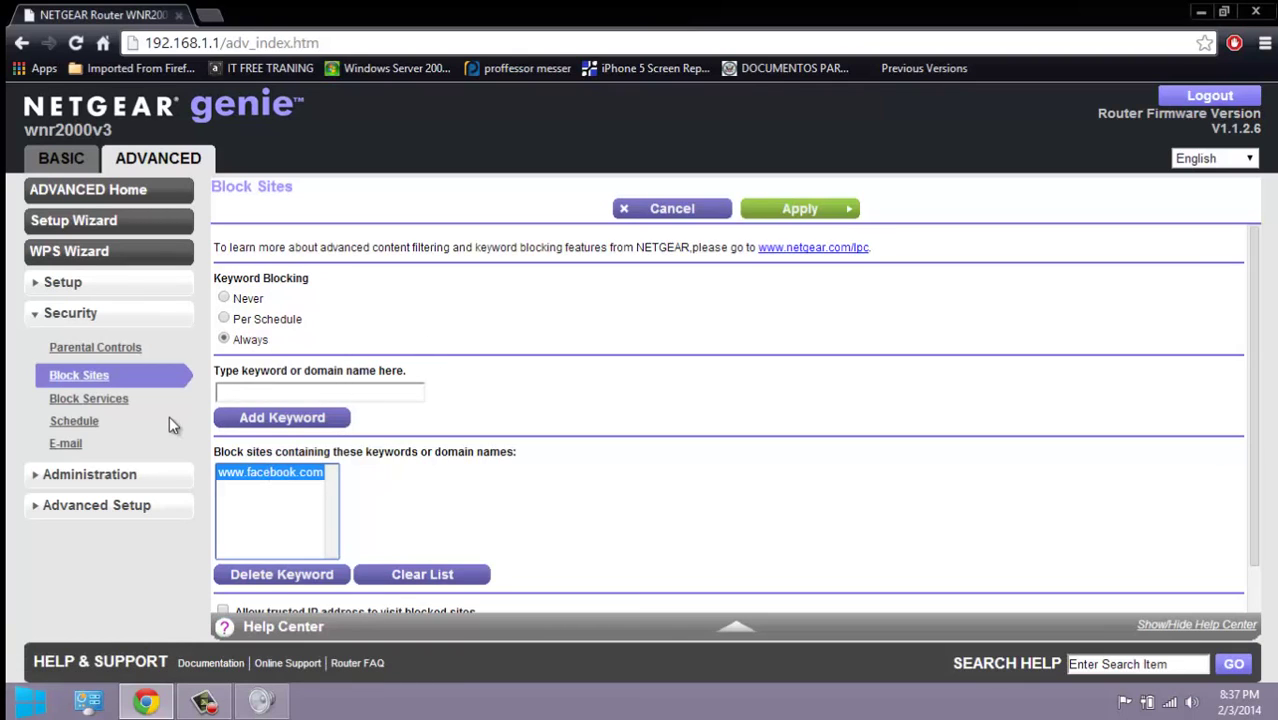
# - Set the blocking schedule's time zone to (GMT-05:00) Bogota, Lima, Quito, Eastern Time (US & Canada) and apply it
pyautogui.click(88, 424)
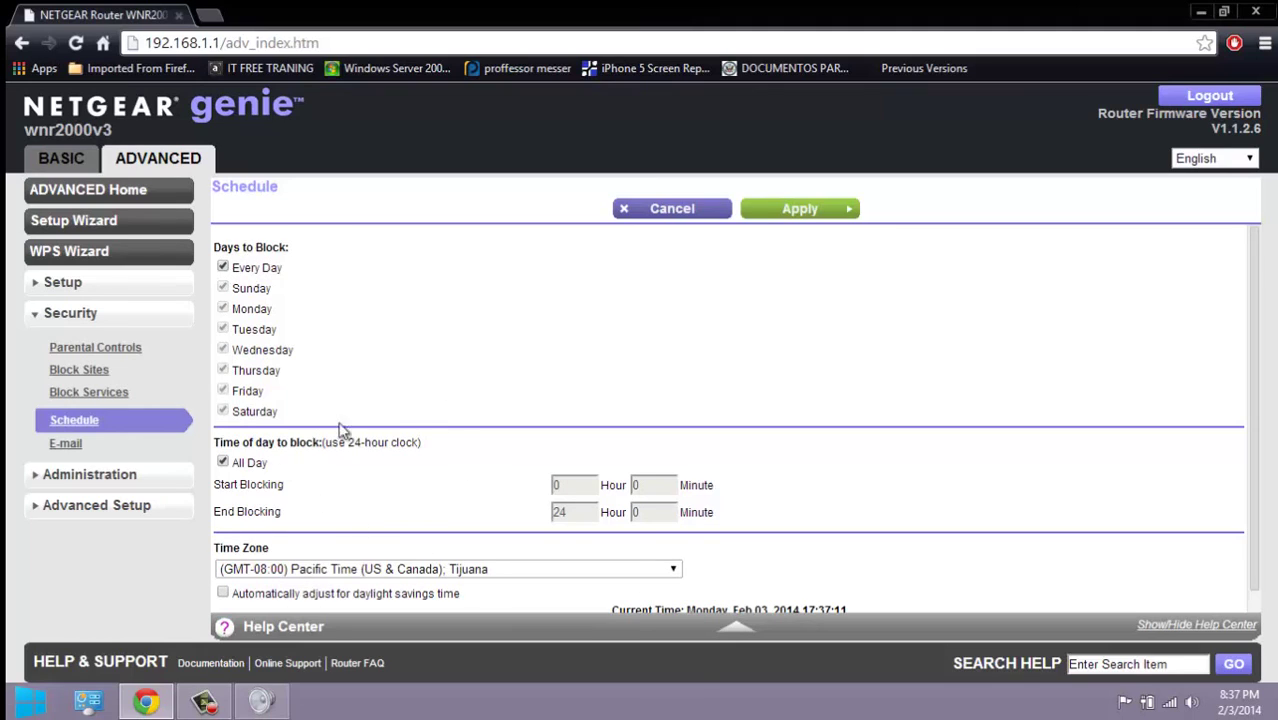
pyautogui.scroll(-1, 345, 435)
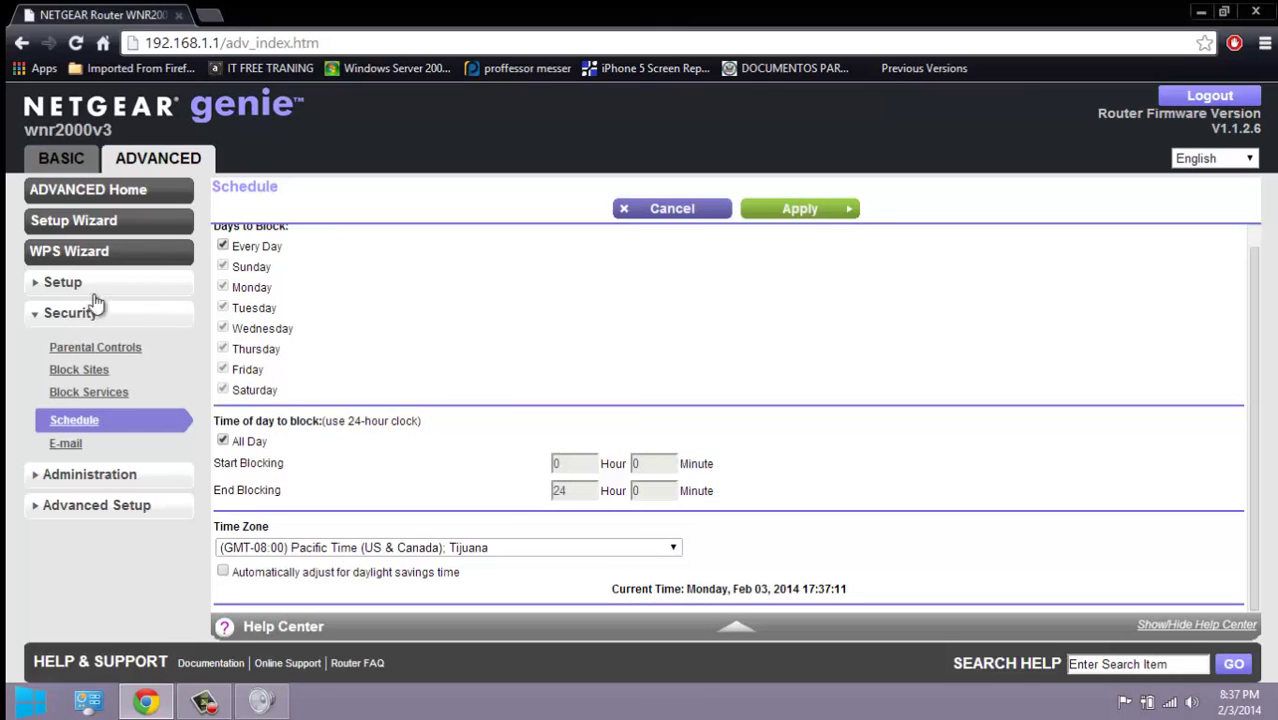
pyautogui.click(531, 551)
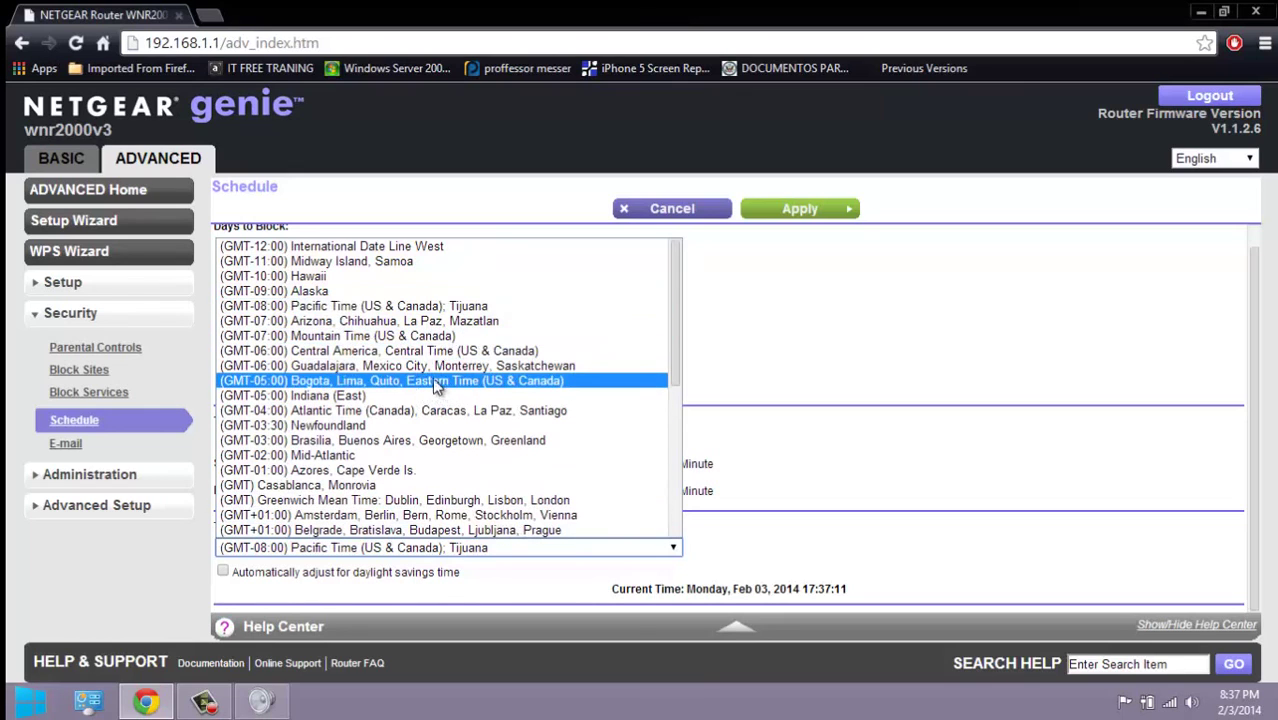
pyautogui.scroll(-1, 430, 360)
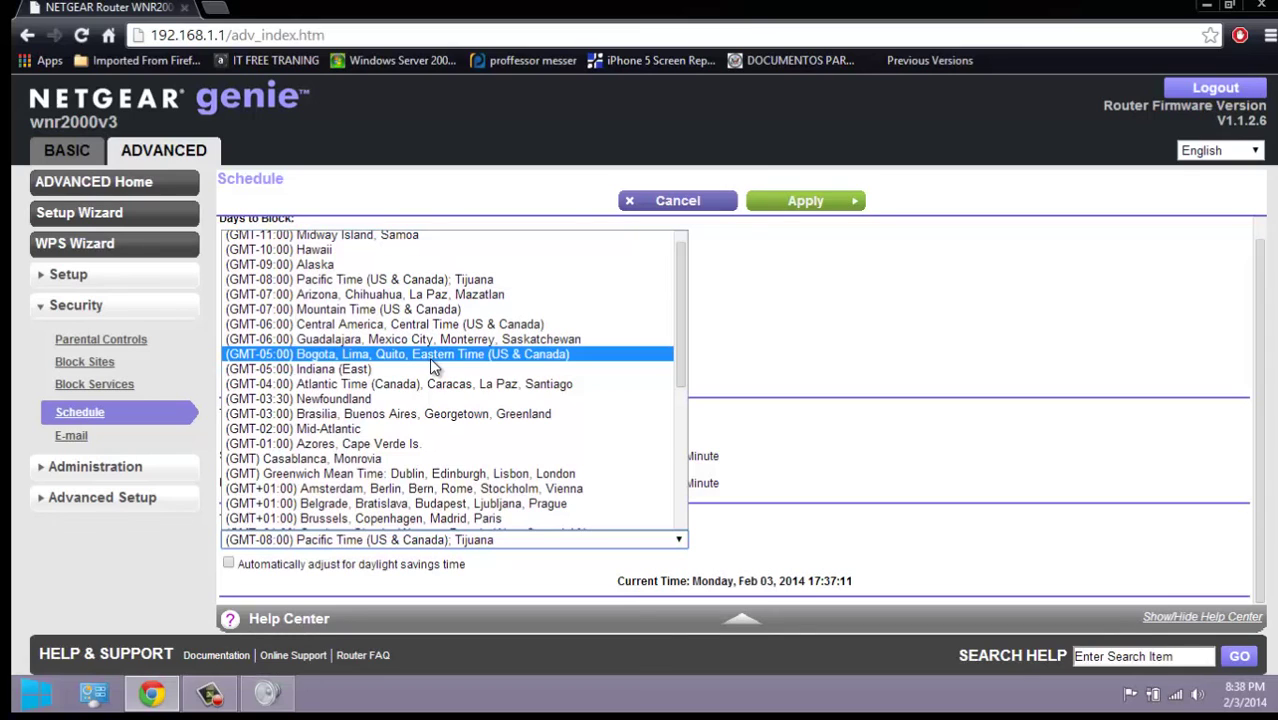
pyautogui.click(432, 358)
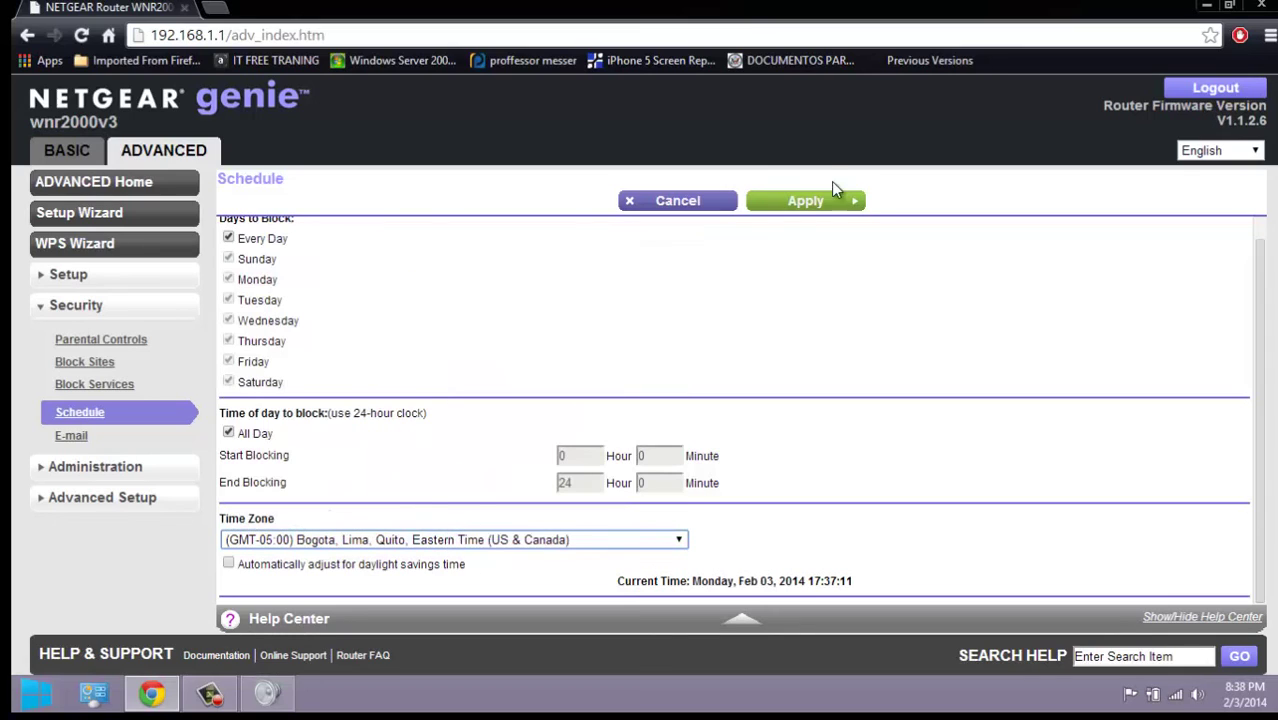
pyautogui.click(797, 207)
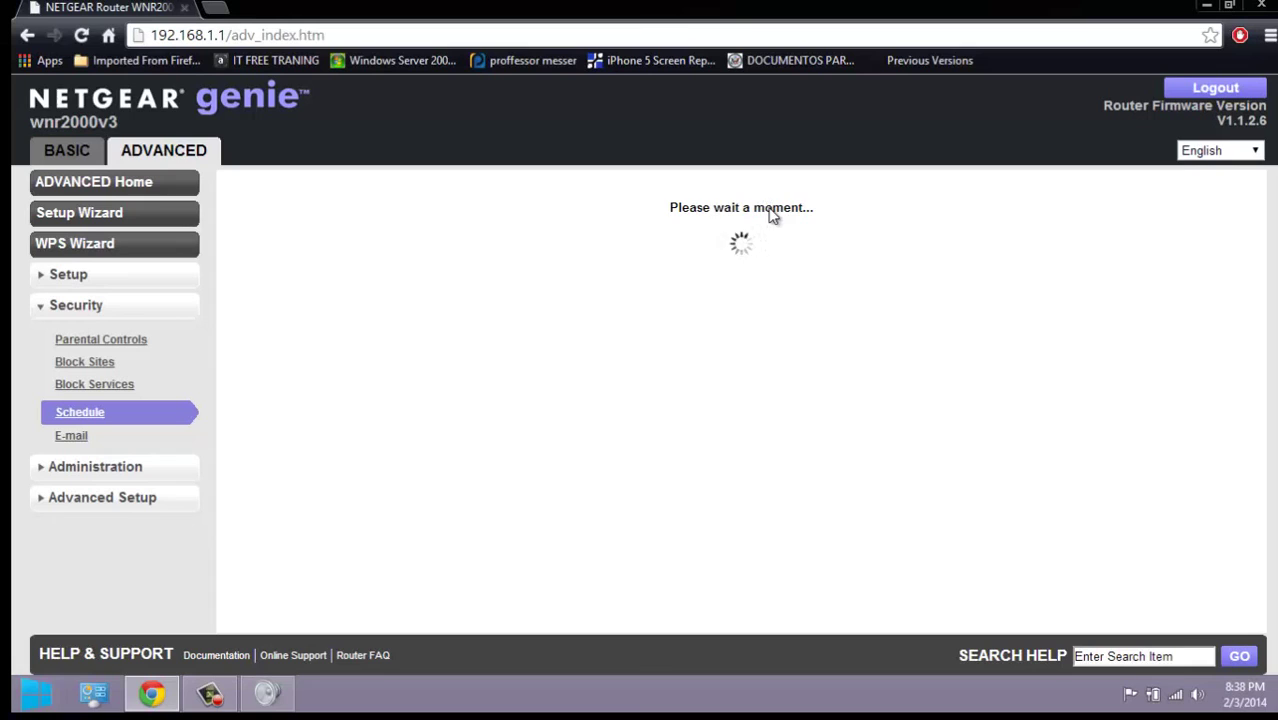
pyautogui.scroll(-1, 508, 360)
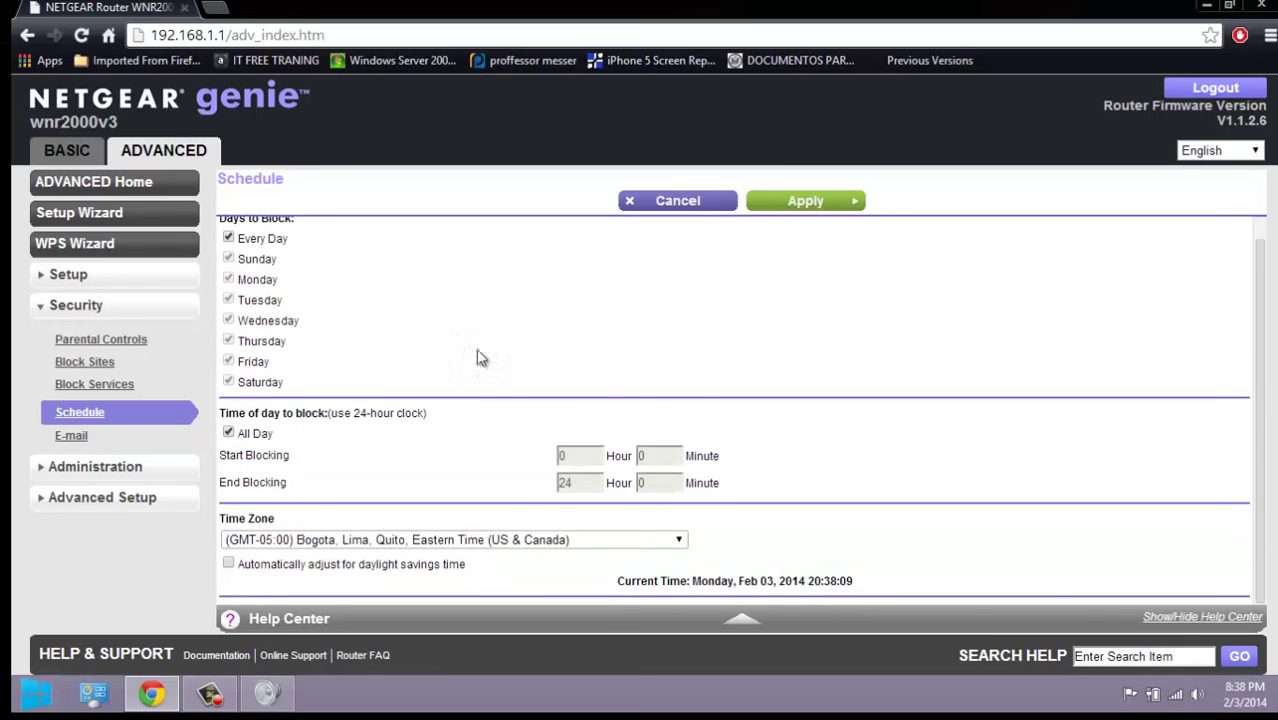
# - Open the router's administration logs and examine the entries for allowed sites and attacks
pyautogui.click(48, 470)
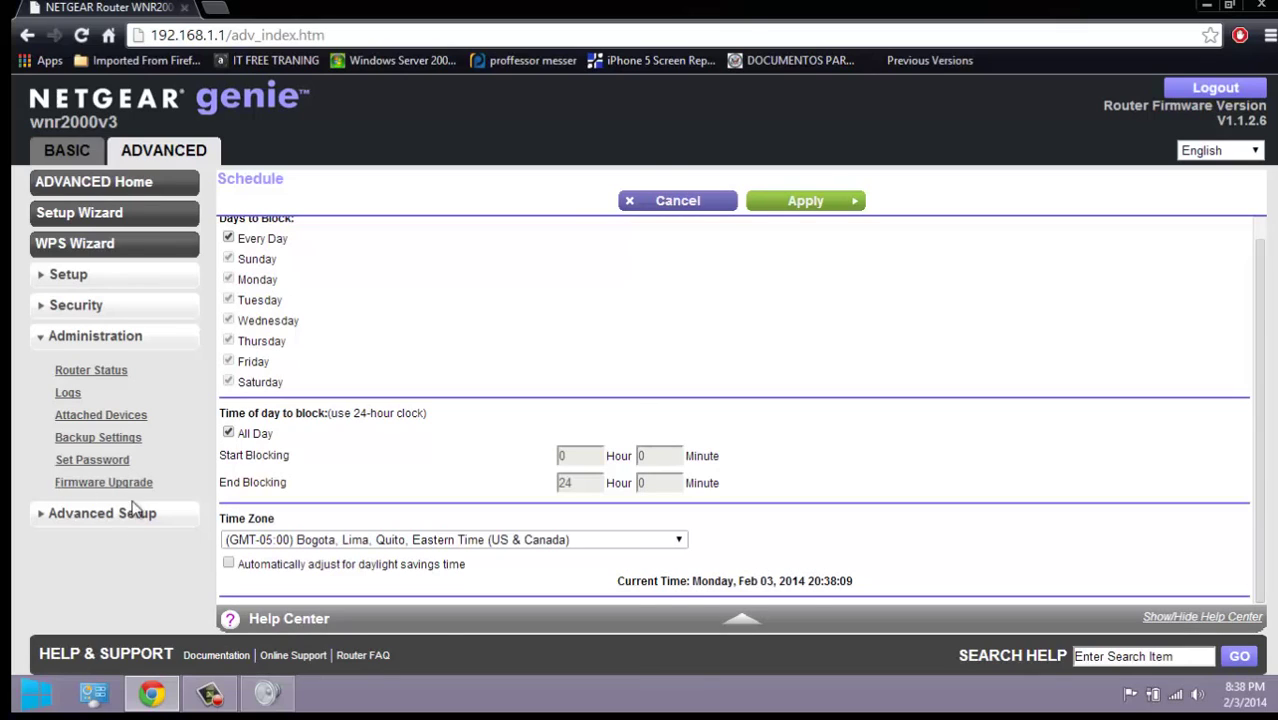
pyautogui.click(67, 394)
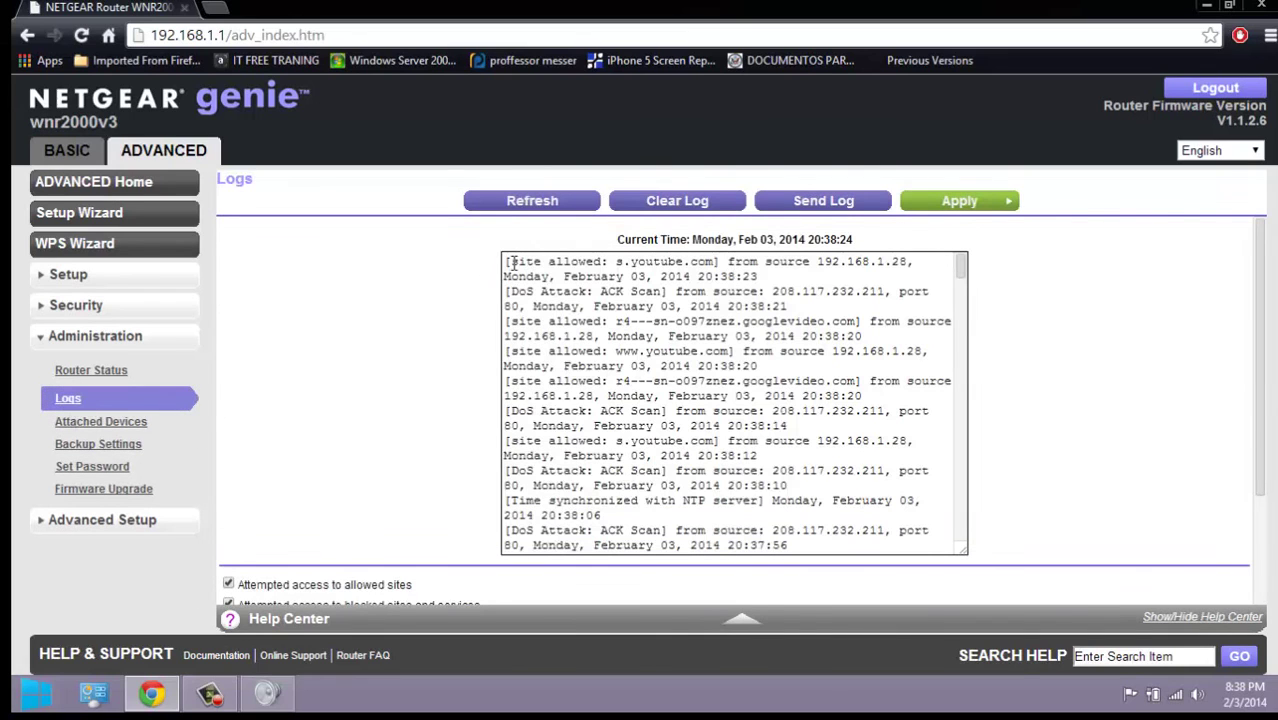
pyautogui.moveTo(510, 262); pyautogui.dragTo(975, 545)
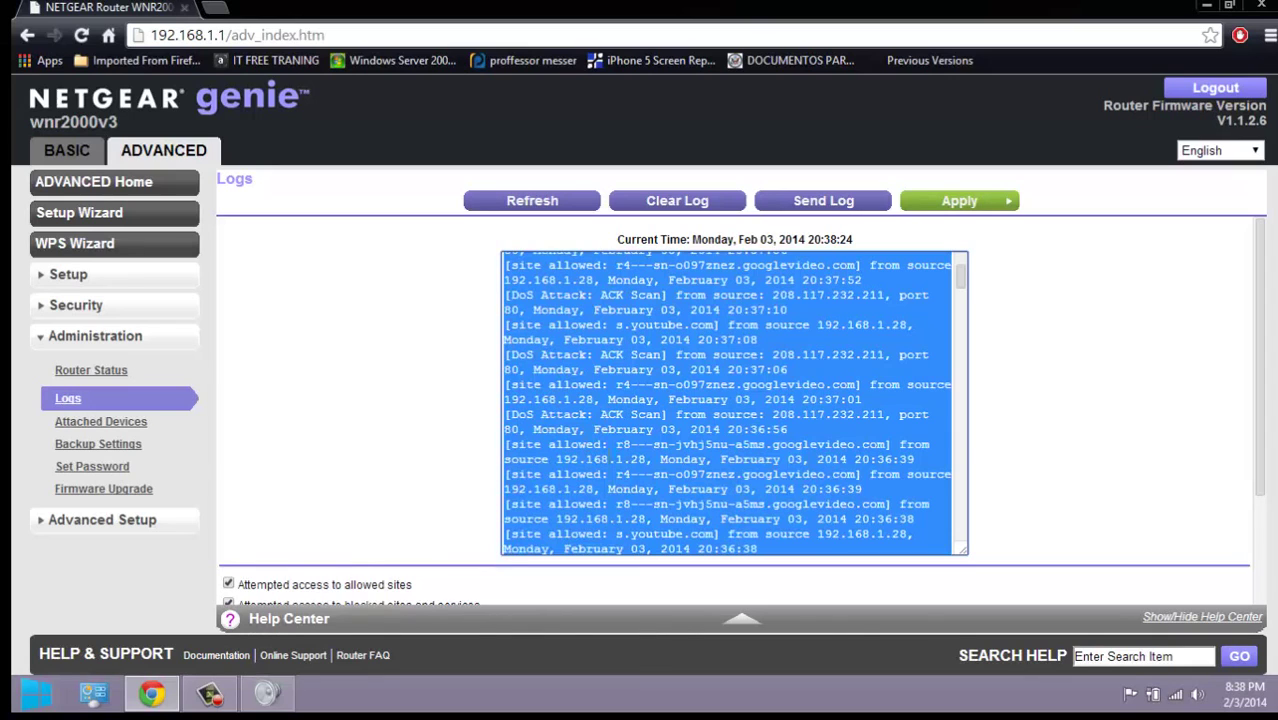
pyautogui.scroll(5, 650, 400)
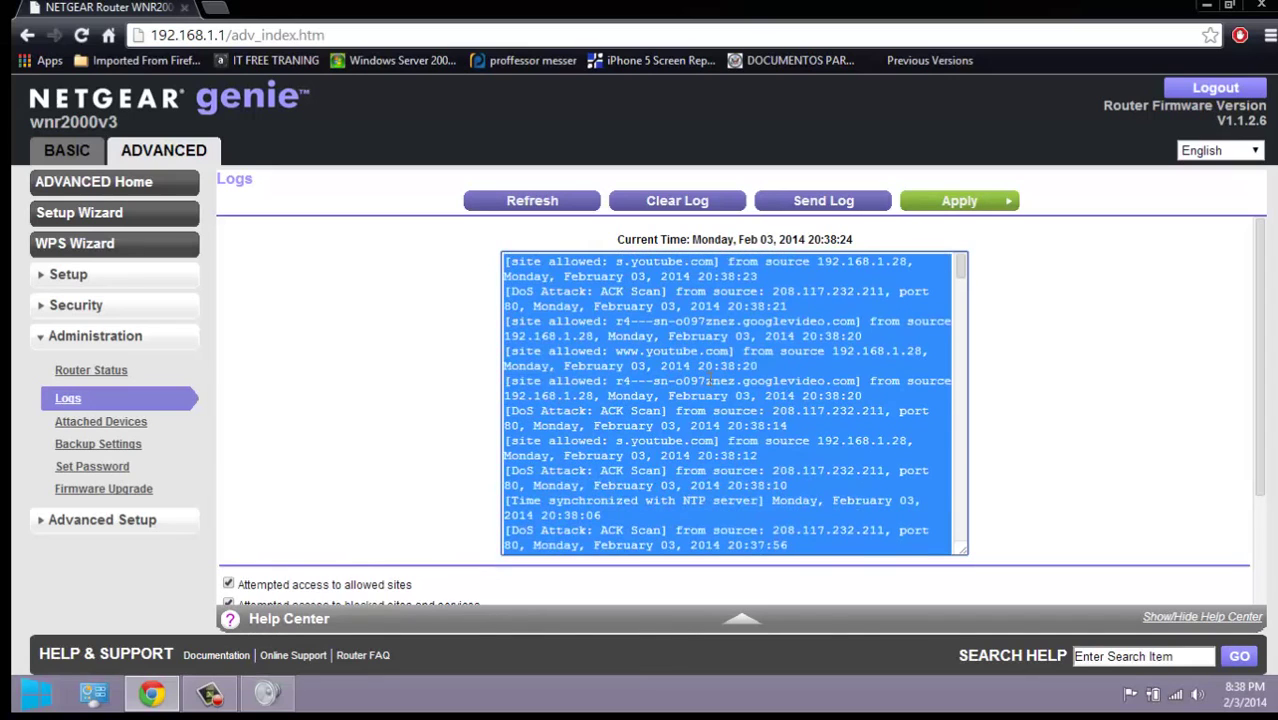
pyautogui.scroll(-5, 690, 283)
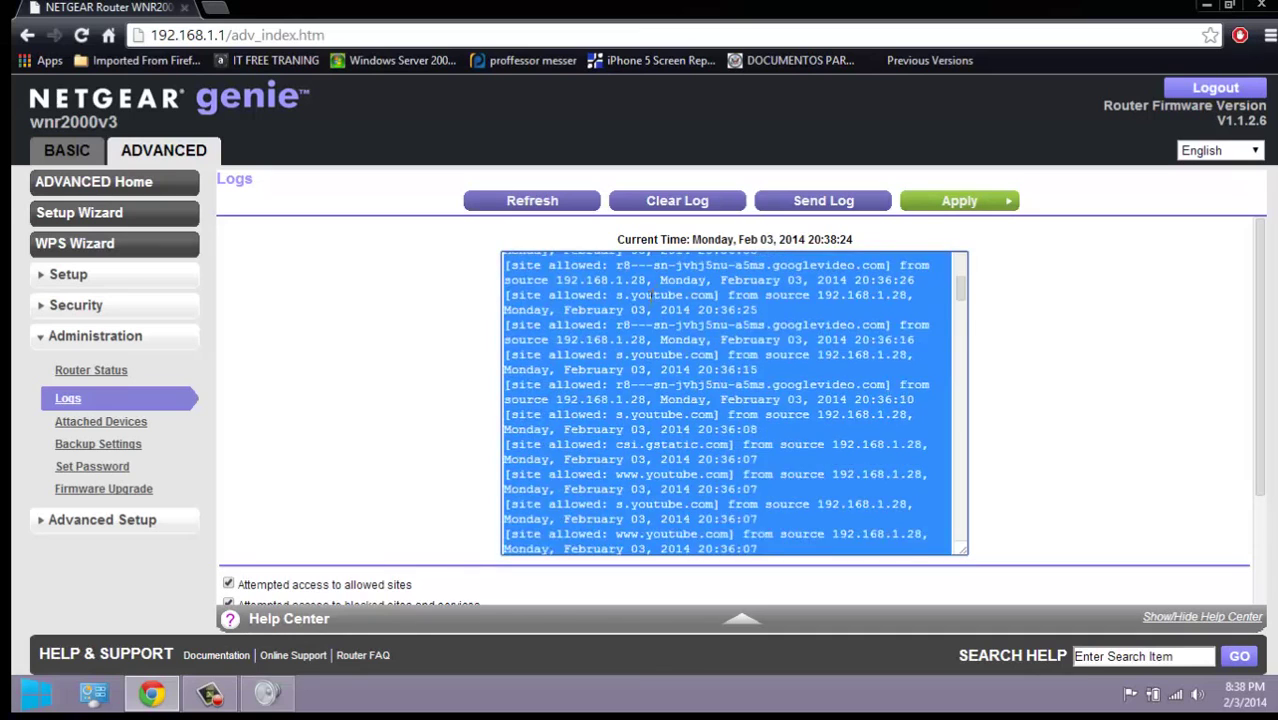
pyautogui.click(478, 348)
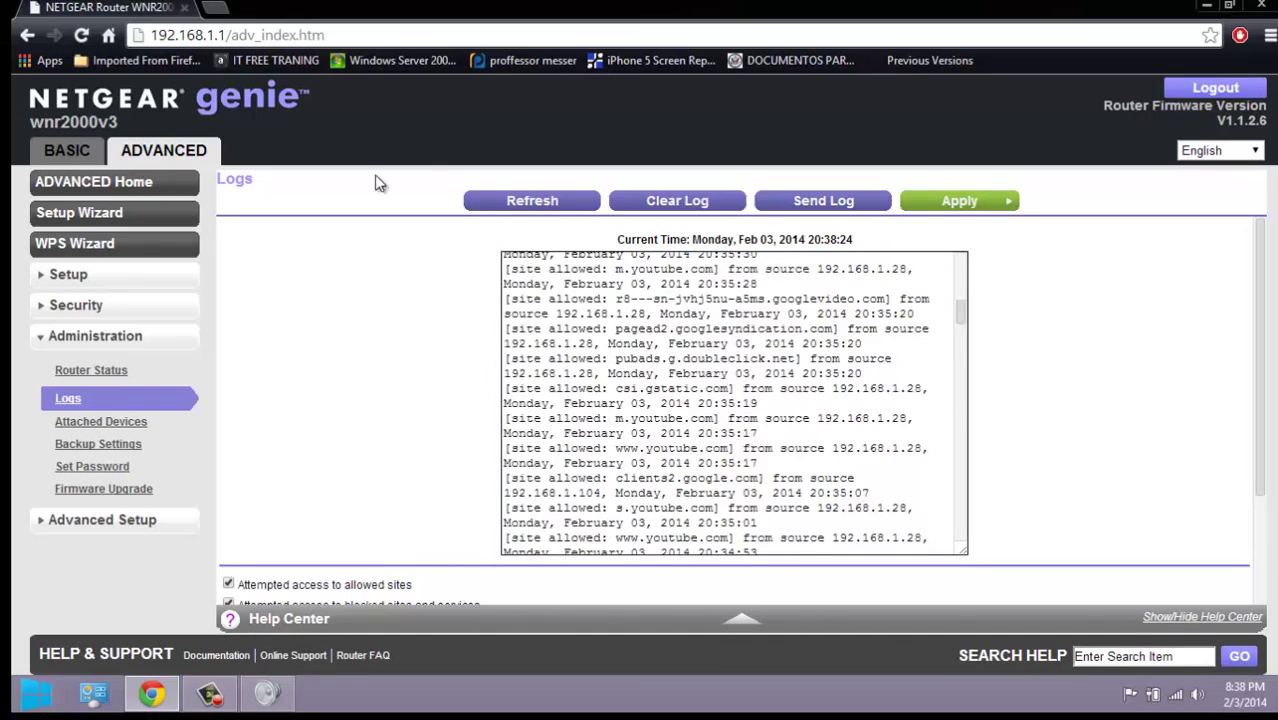
# - View the Attached Devices, Set Password and Firmware Upgrade pages in the administration settings
pyautogui.click(110, 424)
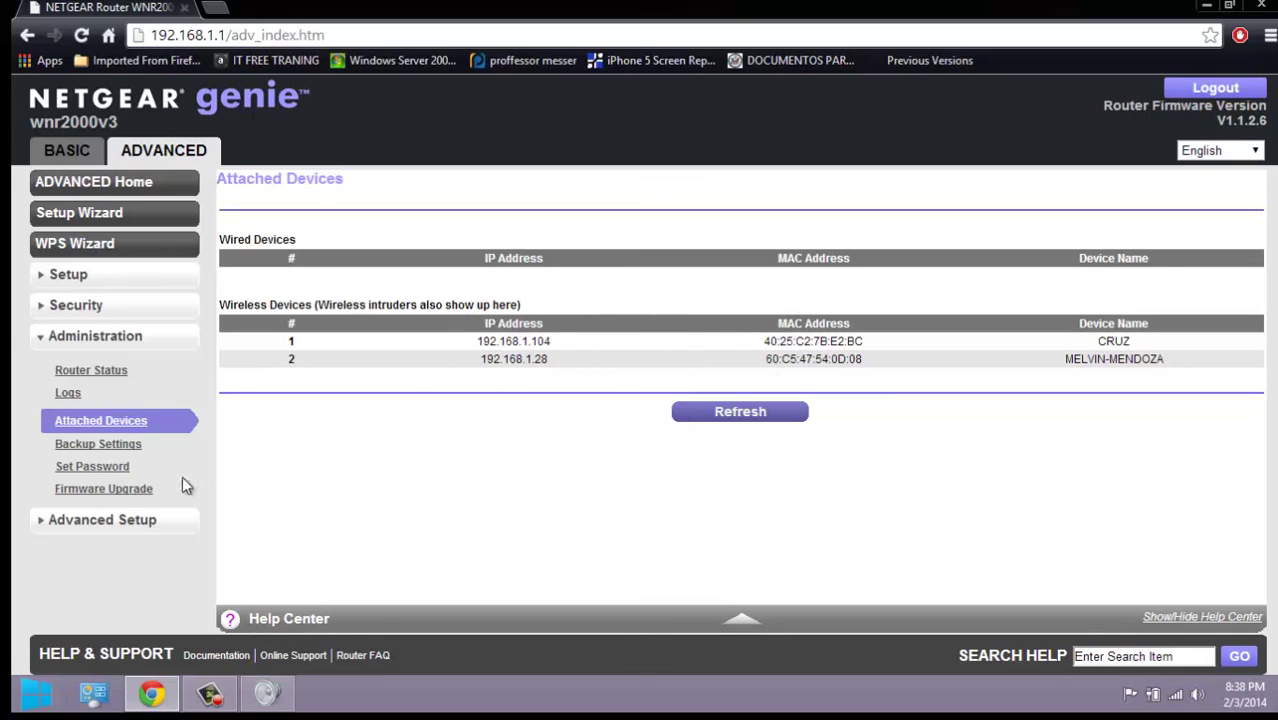
pyautogui.click(100, 464)
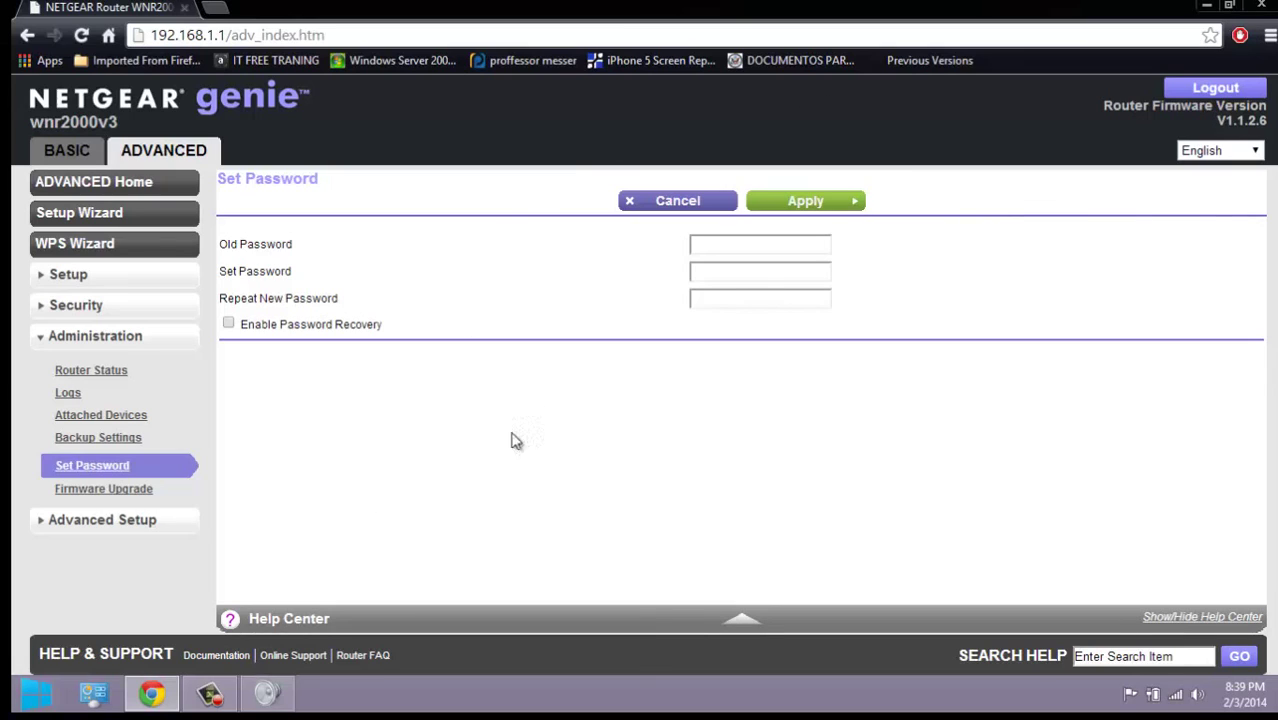
pyautogui.click(137, 495)
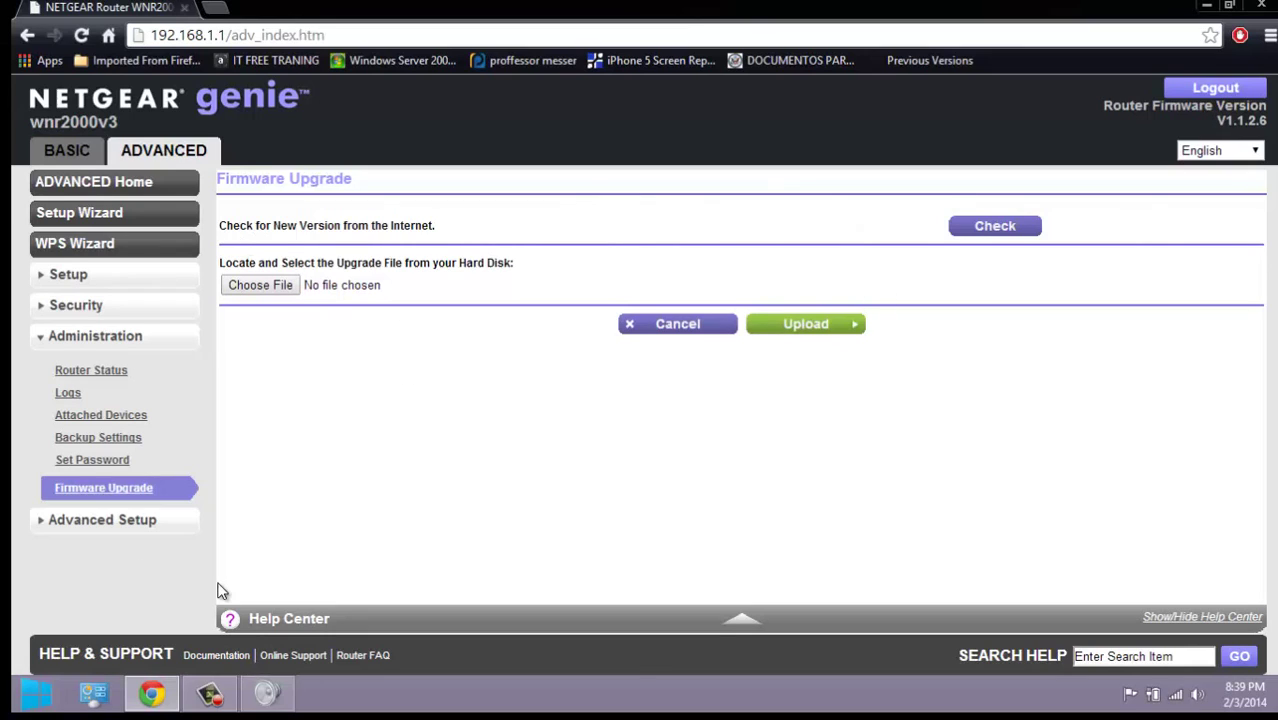
# - Open the advanced Wireless Settings page and review its radio, scheduled signal shutoff and WPS options
pyautogui.click(132, 522)
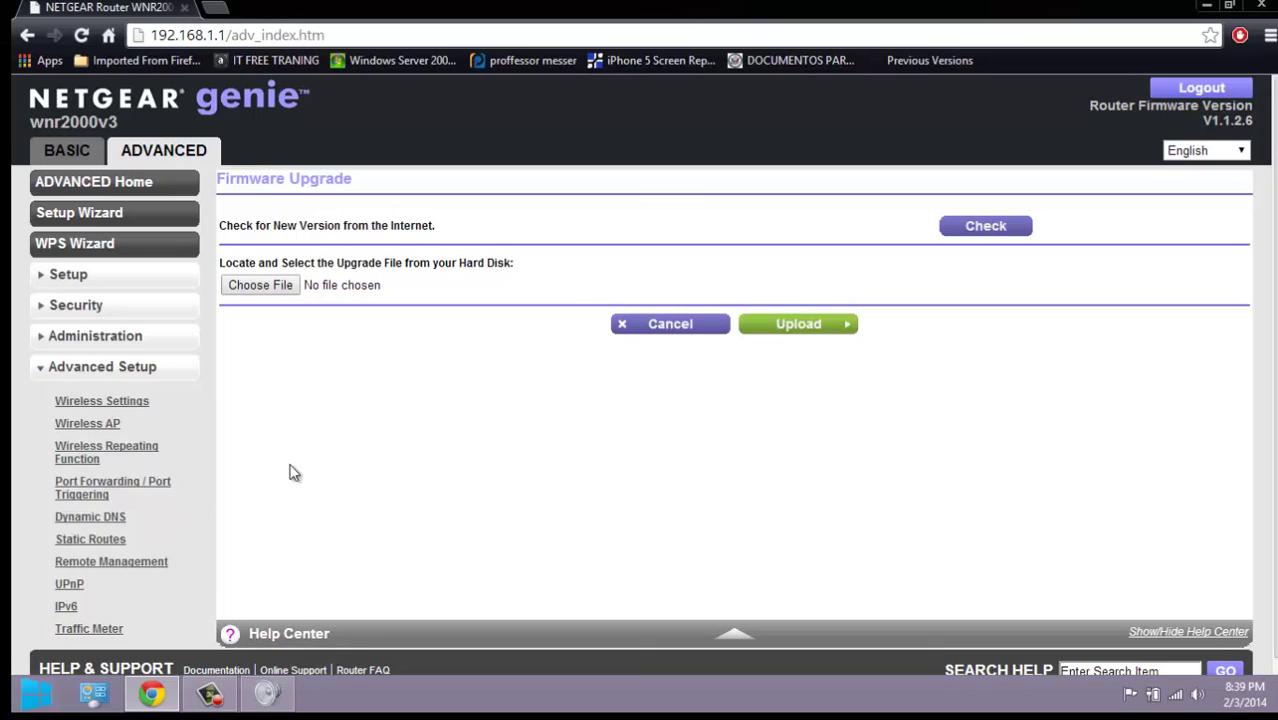
pyautogui.scroll(-1, 291, 471)
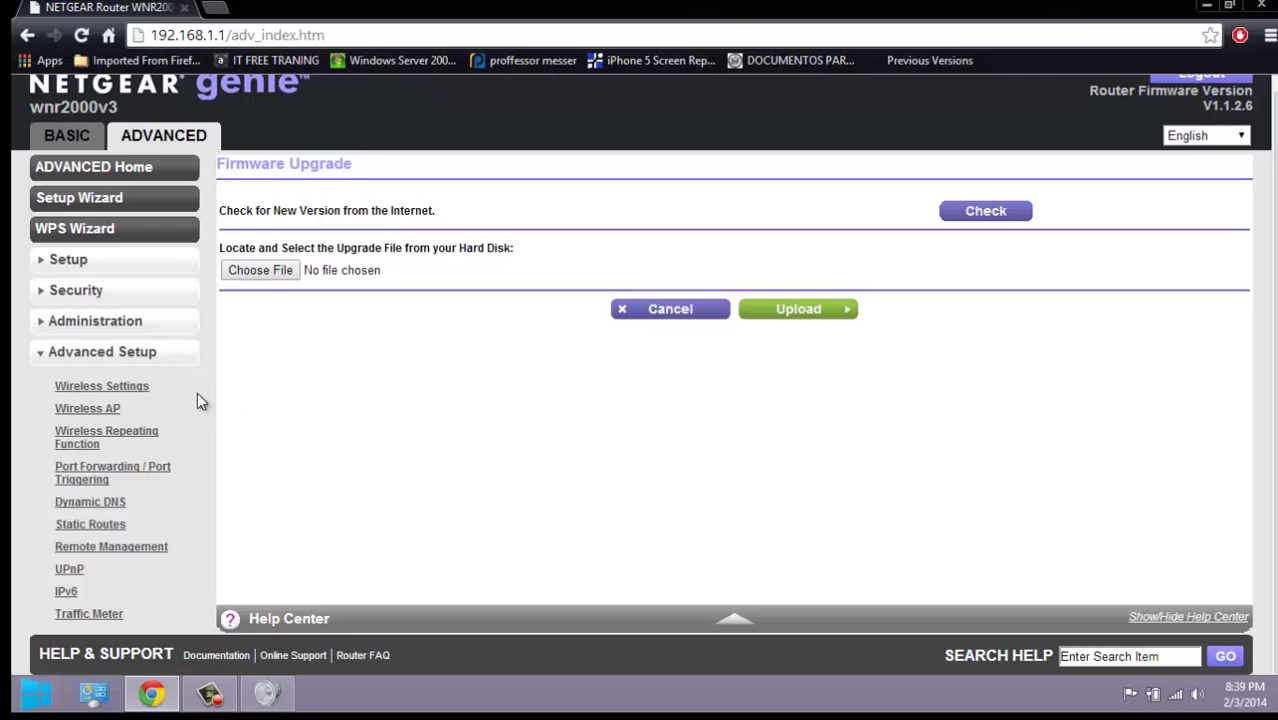
pyautogui.click(118, 388)
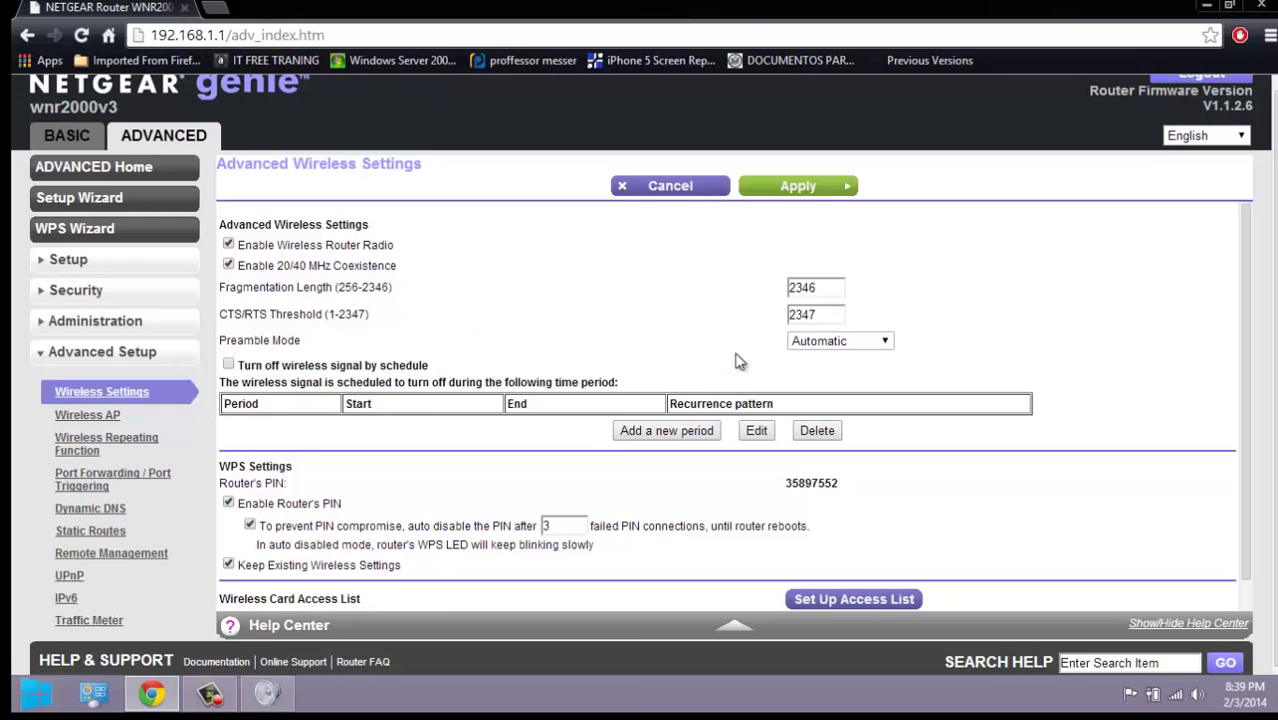
pyautogui.scroll(-1, 242, 367)
pyautogui.scroll(-1, 242, 367)
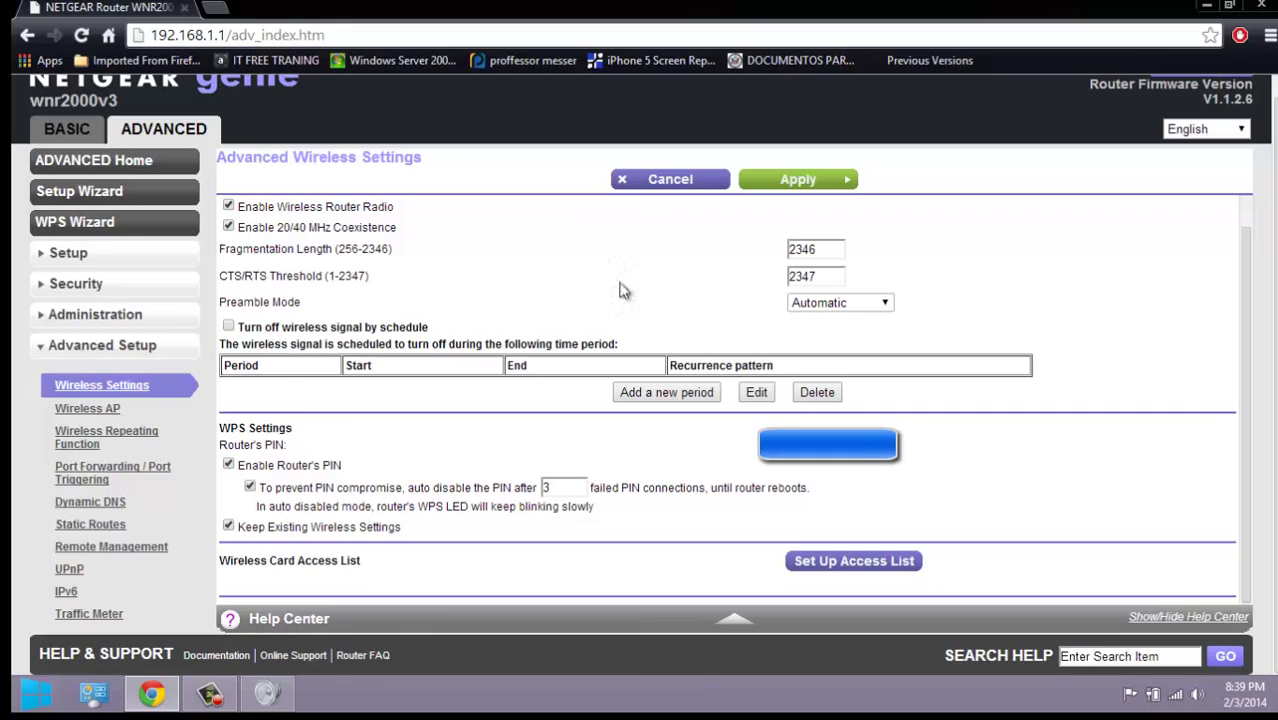
pyautogui.click(228, 327)
# - View the Wireless AP page and examine the RDP service's external start port in the port forwarding table
pyautogui.click(90, 410)
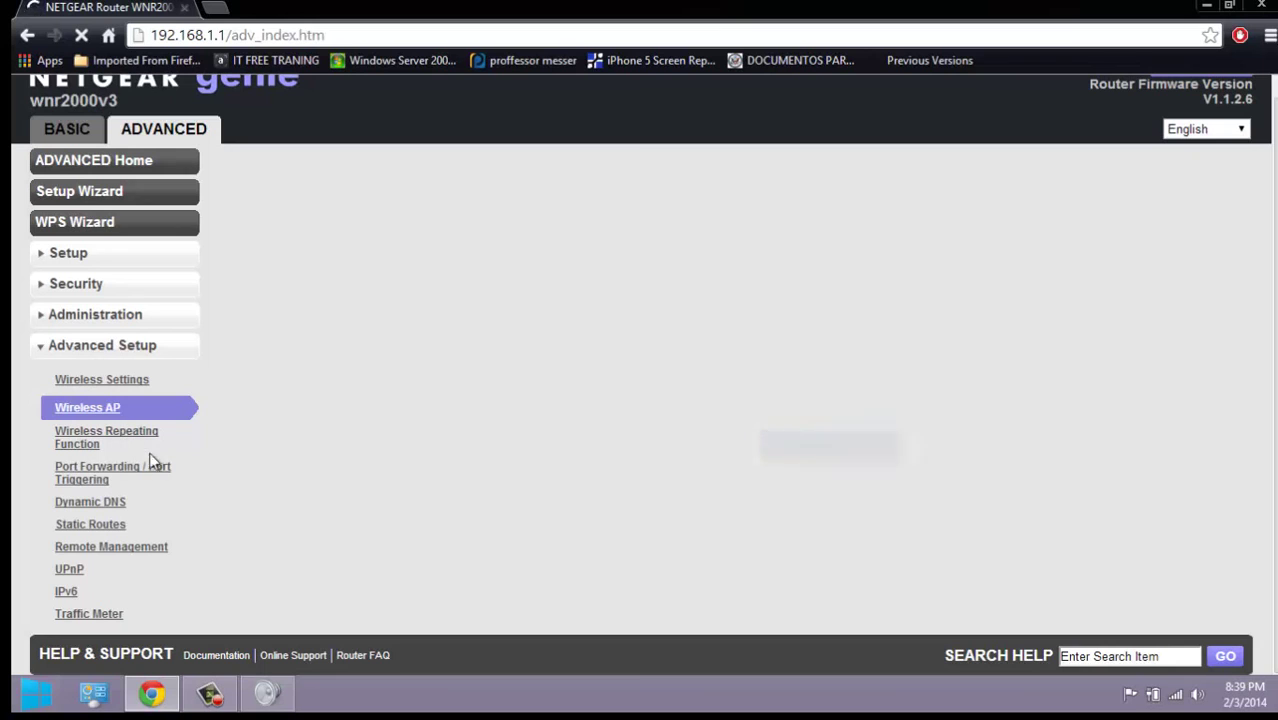
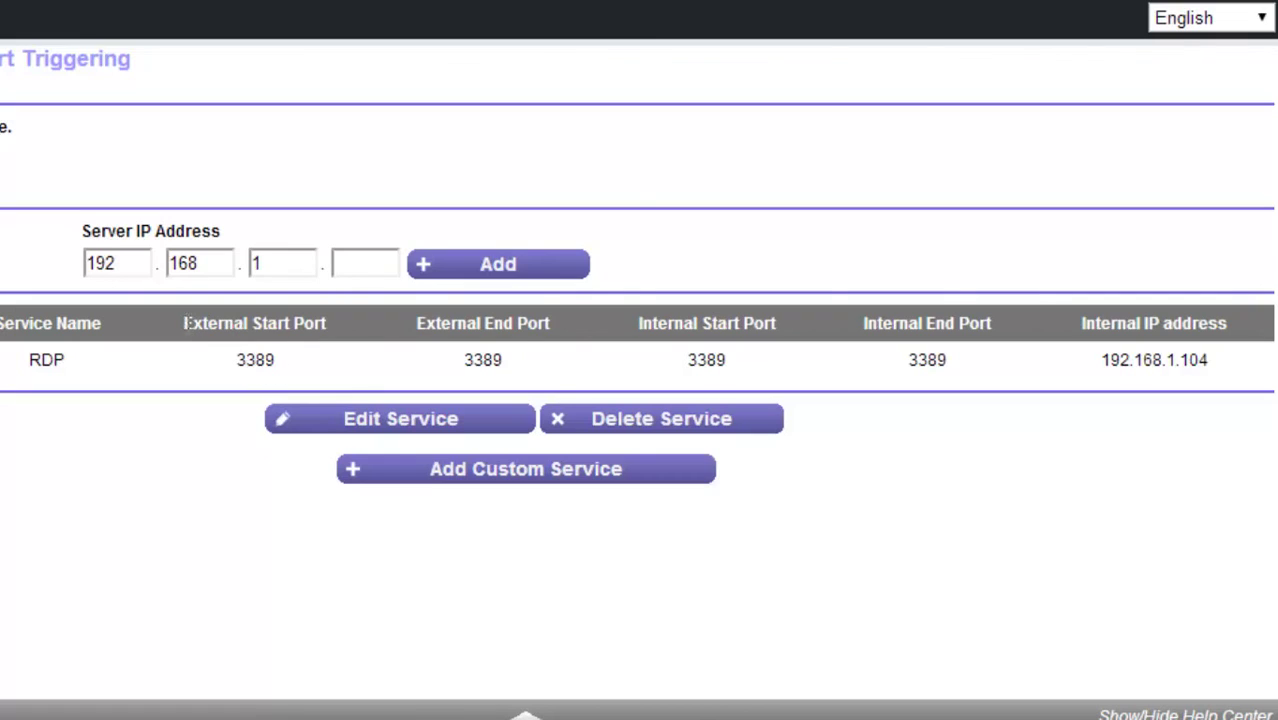
pyautogui.moveTo(229, 323); pyautogui.dragTo(293, 353)
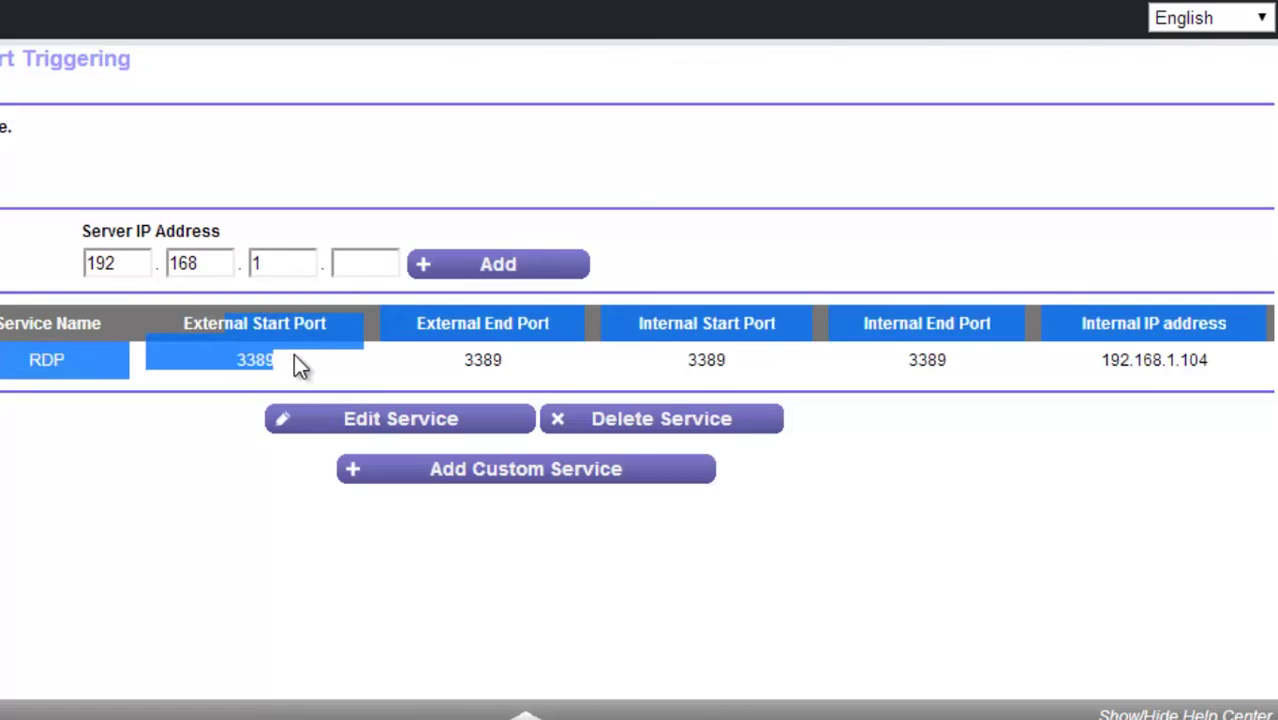
# - Examine the RDP service's external start port, internal IP address and internal start port in the port forwarding table
pyautogui.click(310, 363)
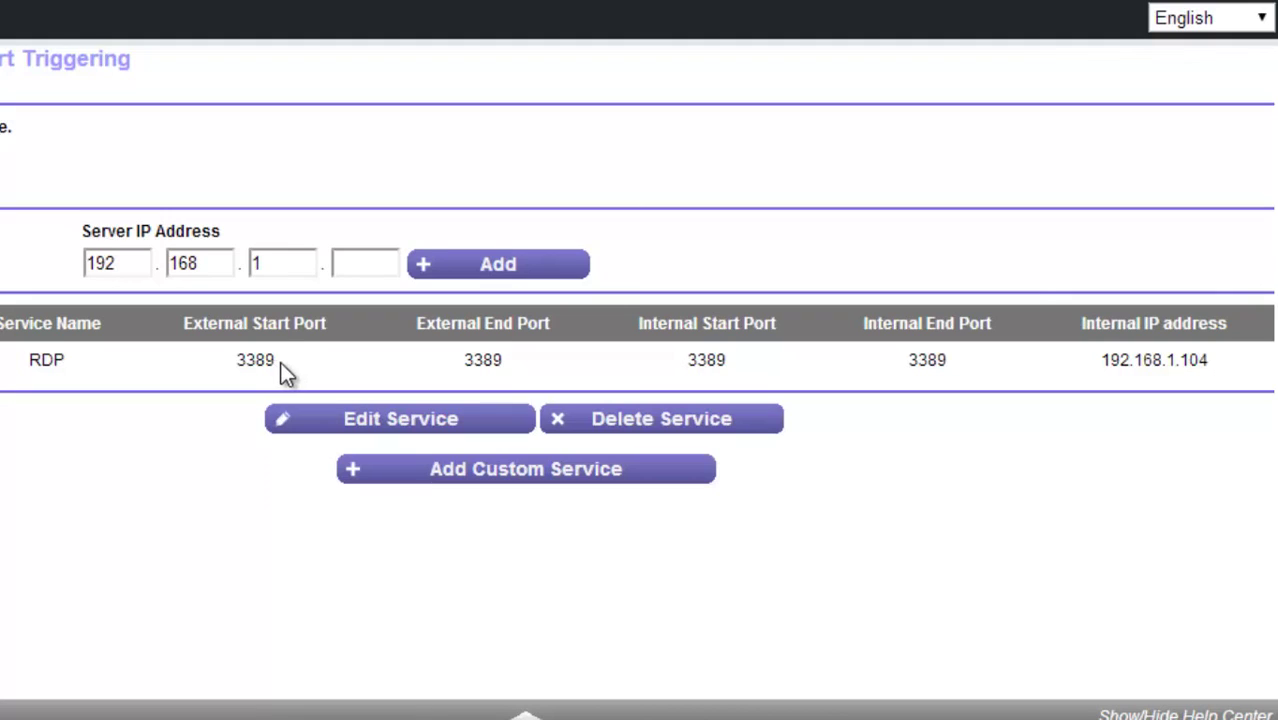
pyautogui.moveTo(277, 362); pyautogui.dragTo(218, 363)
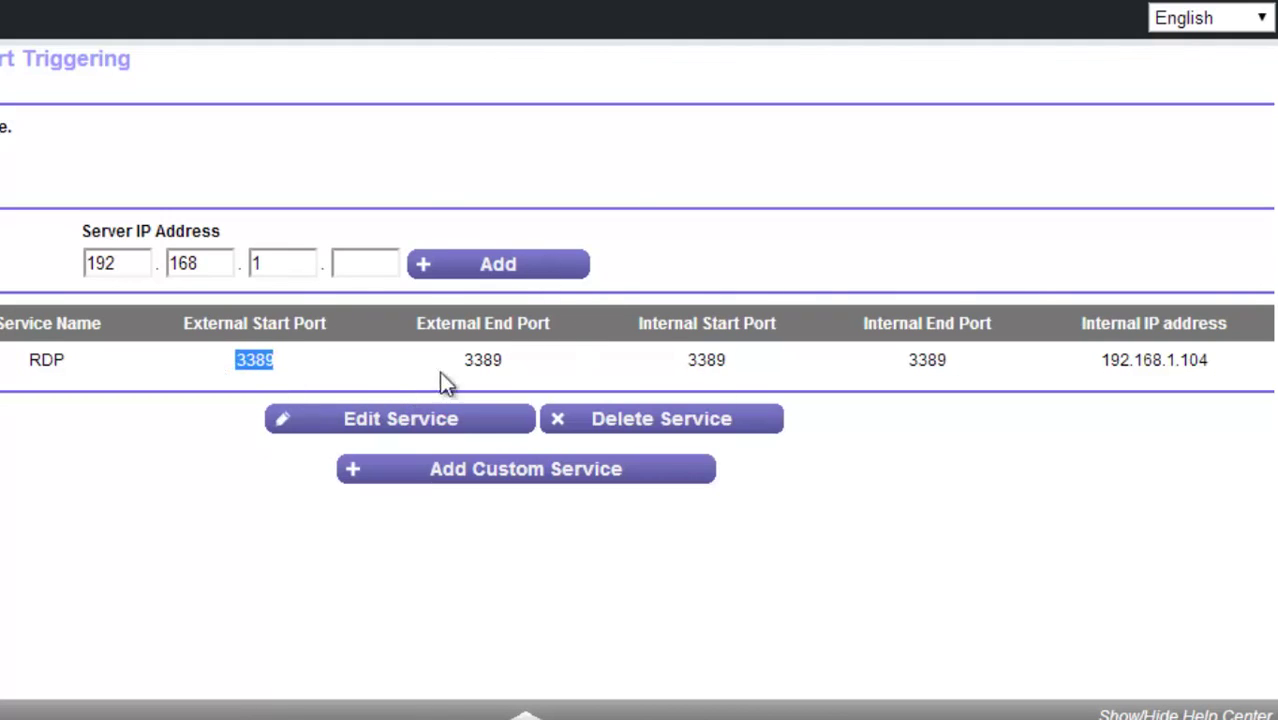
pyautogui.moveTo(225, 362); pyautogui.dragTo(280, 380)
pyautogui.moveTo(1231, 366); pyautogui.dragTo(1103, 366)
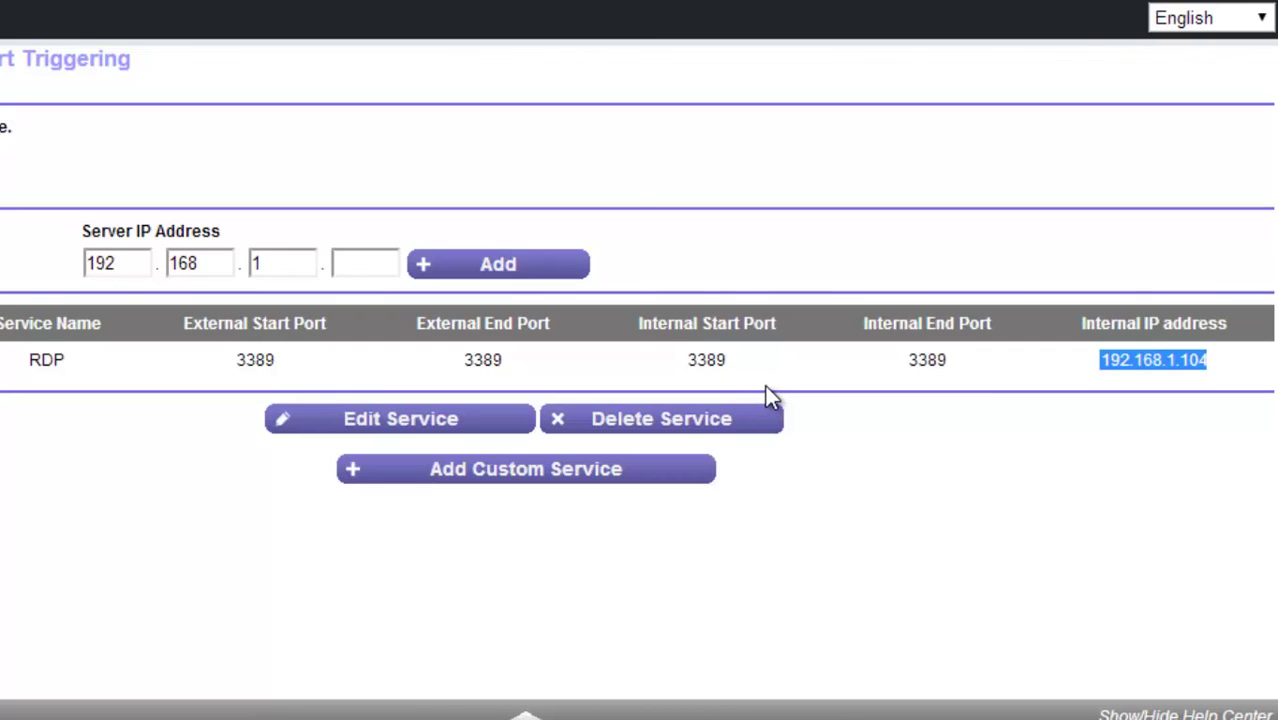
pyautogui.moveTo(736, 360); pyautogui.dragTo(659, 368)
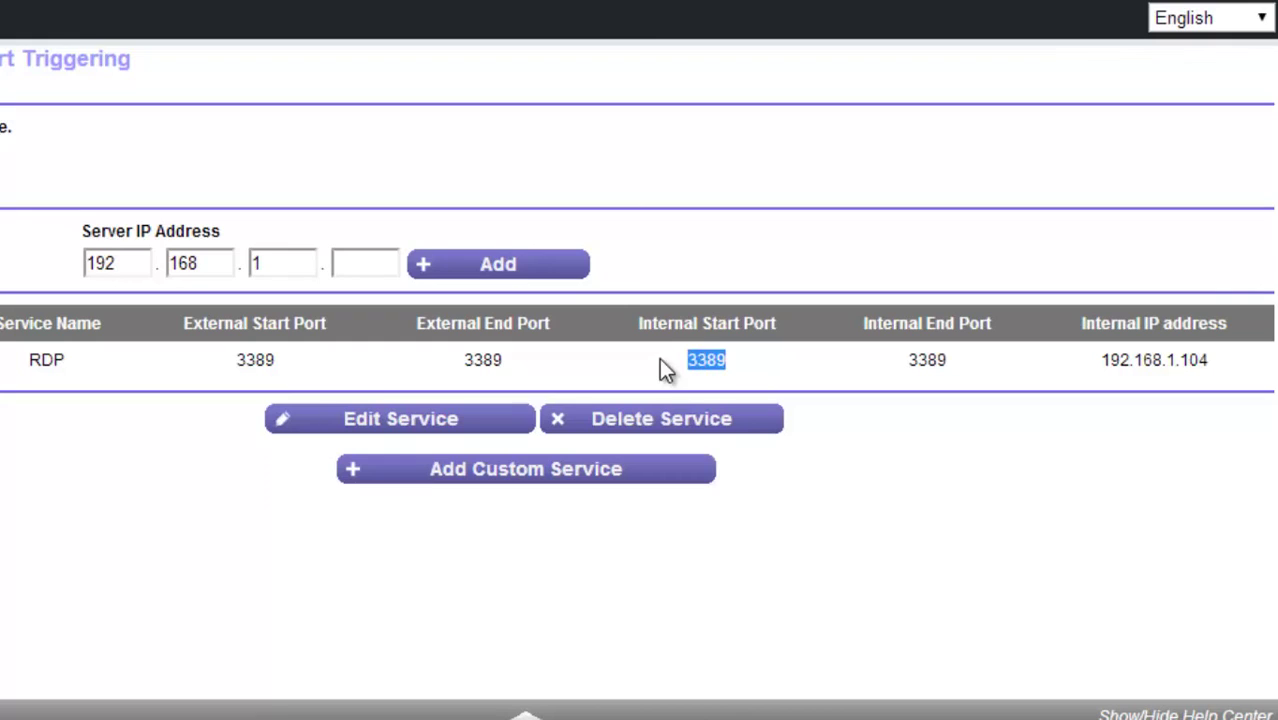
pyautogui.click(958, 553)
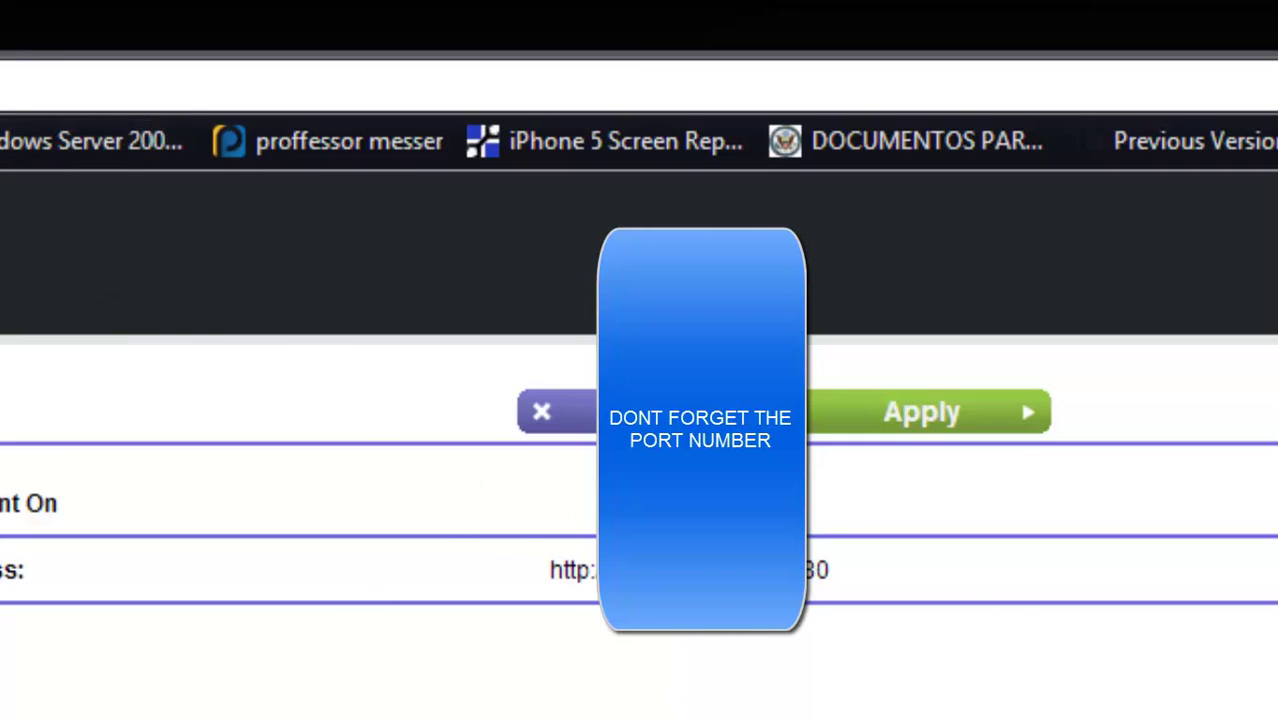
# - Examine the remote management address and the remote access options on the Remote Management page
pyautogui.moveTo(535, 590); pyautogui.dragTo(590, 585)
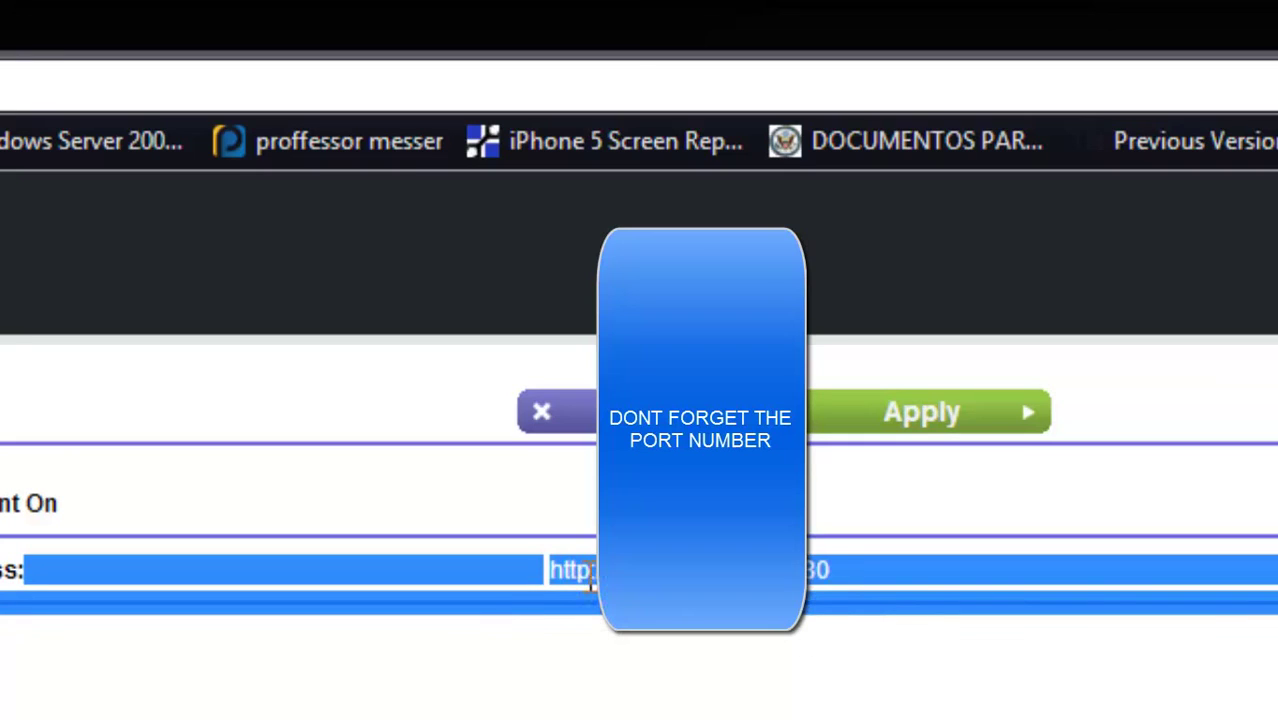
pyautogui.click(590, 585)
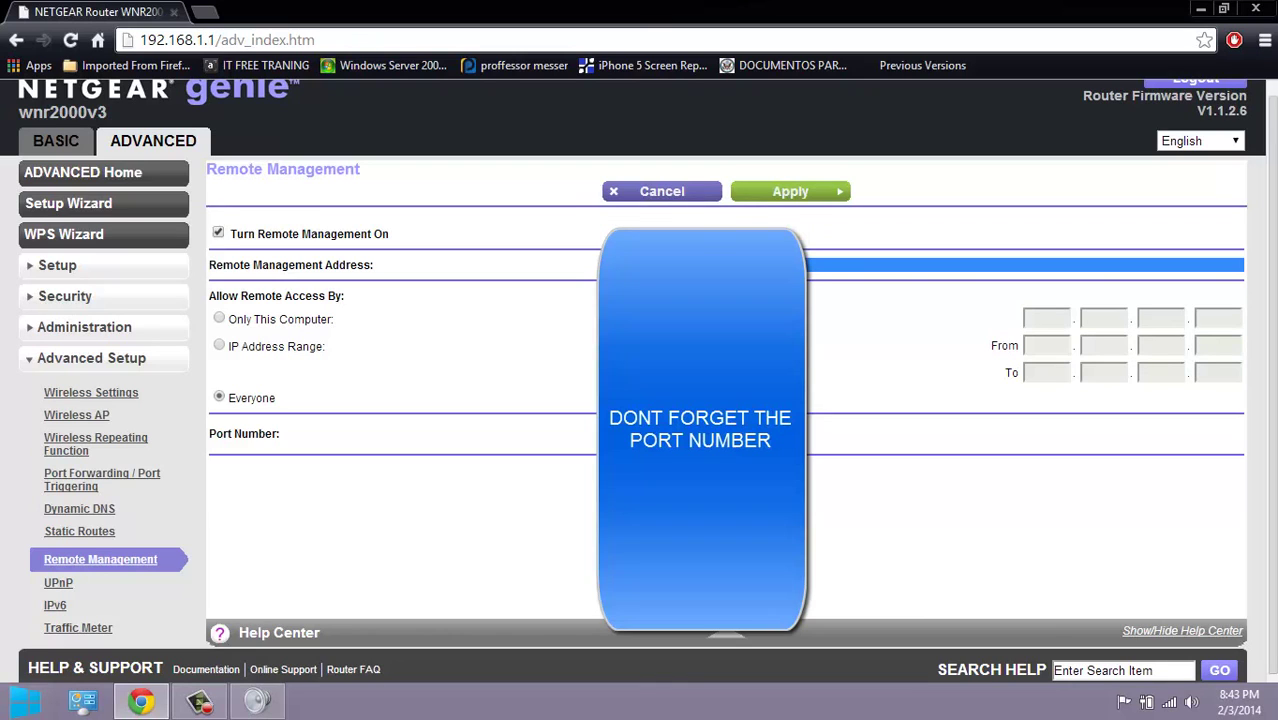
pyautogui.scroll(-1, 70, 598)
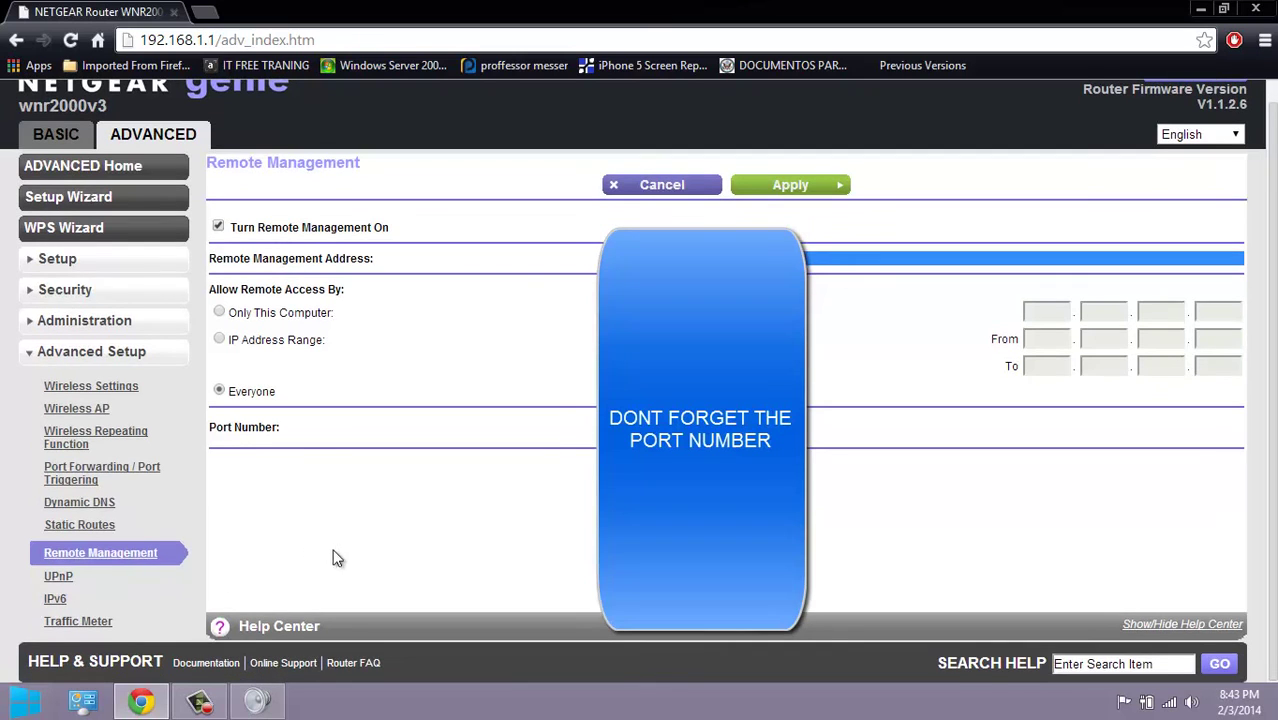
pyautogui.scroll(1, 336, 558)
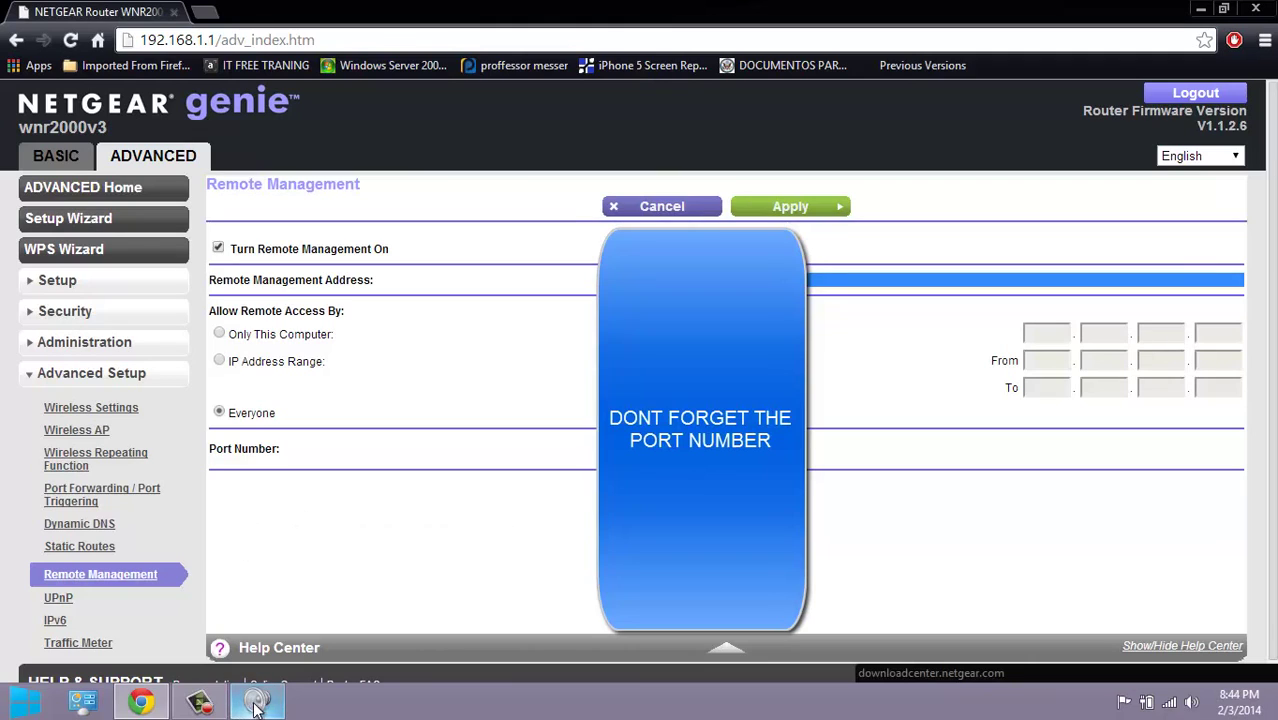
pyautogui.moveTo(266, 702)
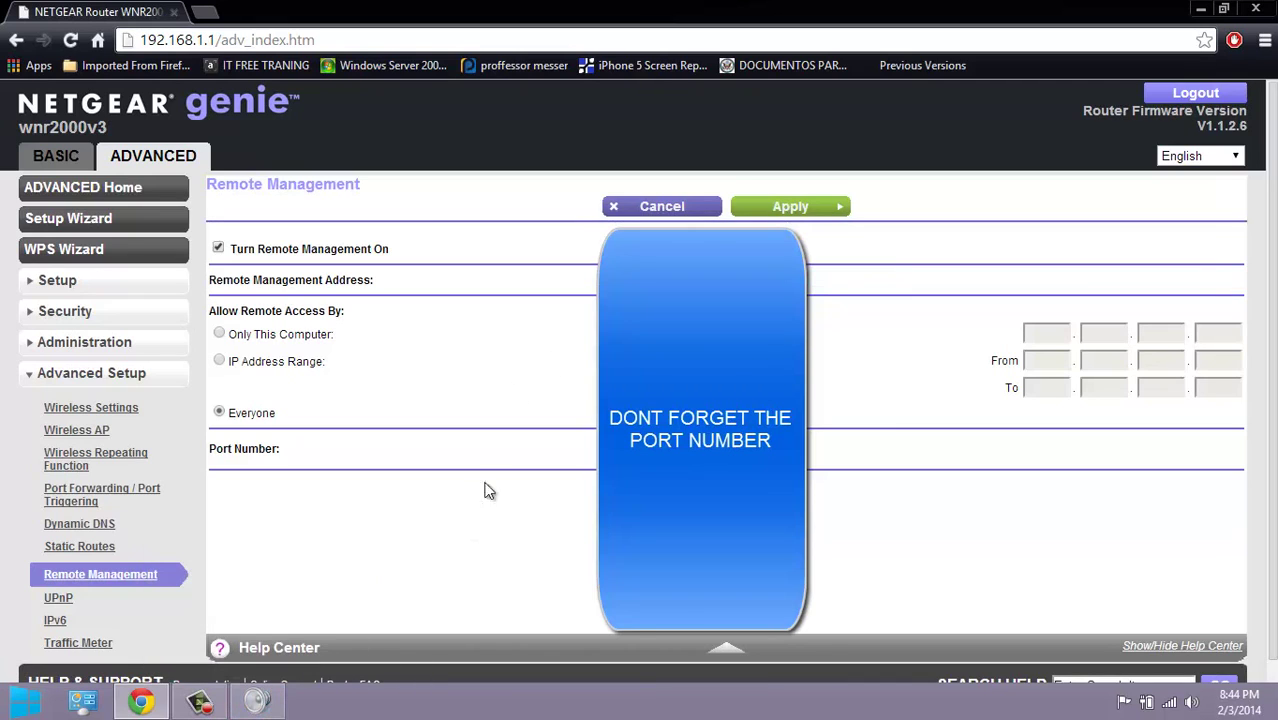
pyautogui.click(260, 707)
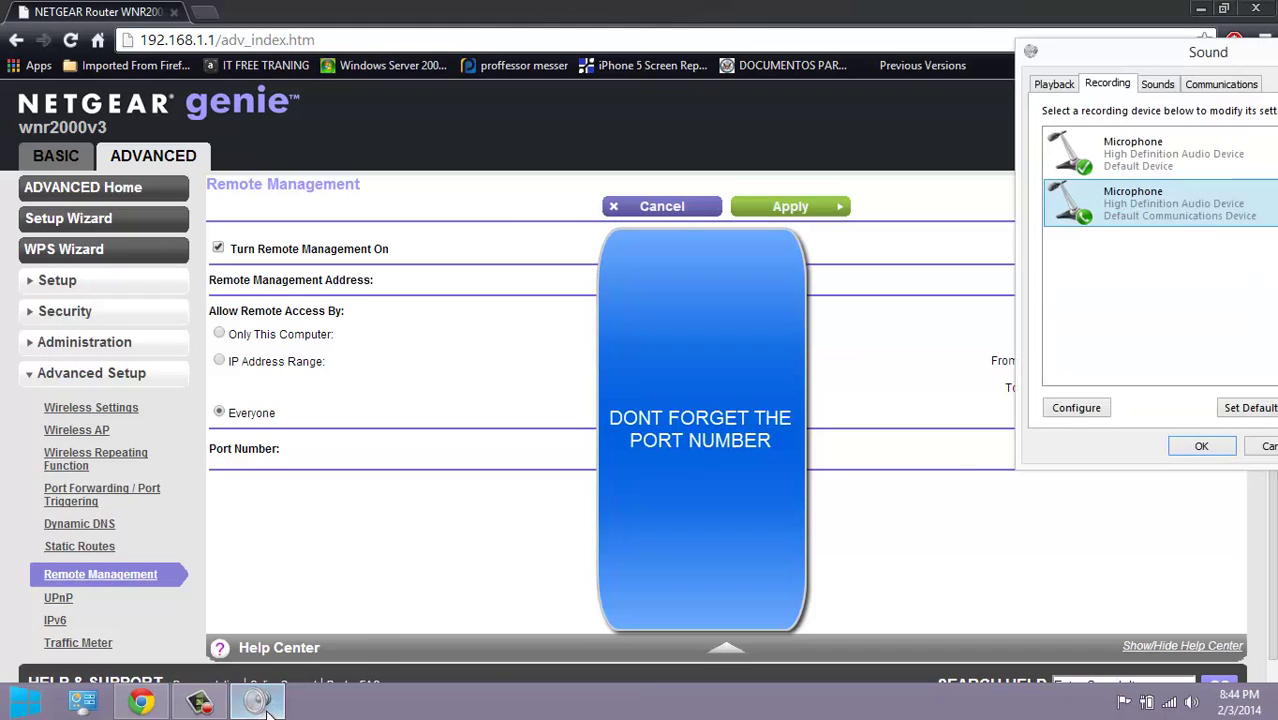
pyautogui.click(200, 702)
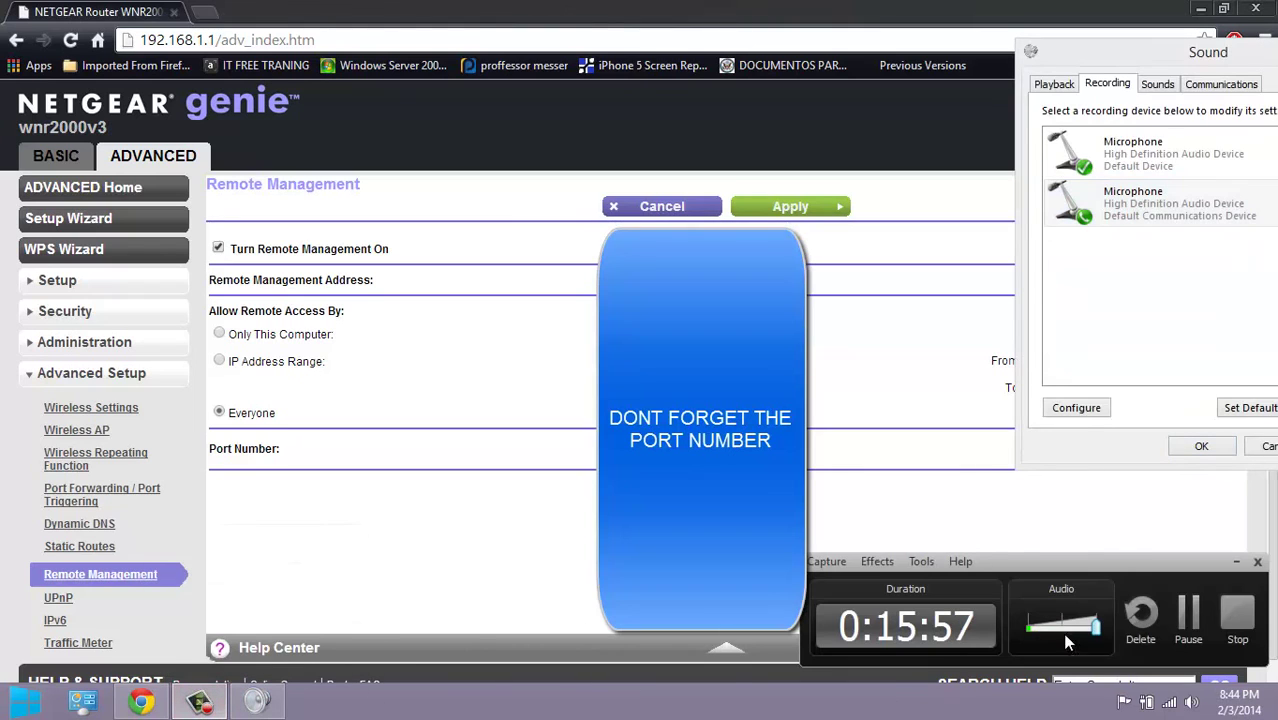